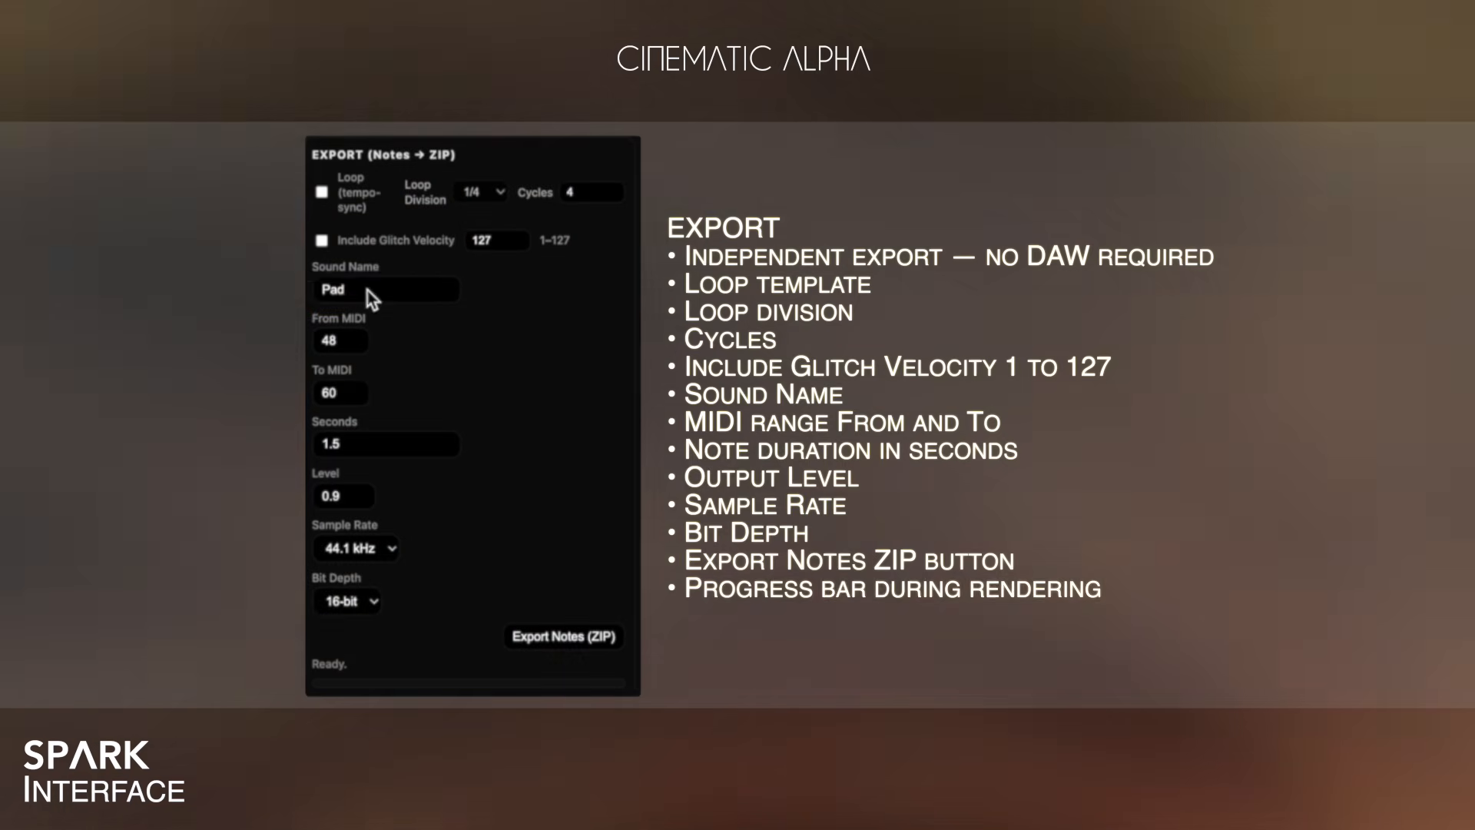
# Rename the export sound name to My-Sound.
pyautogui.click(367, 290)
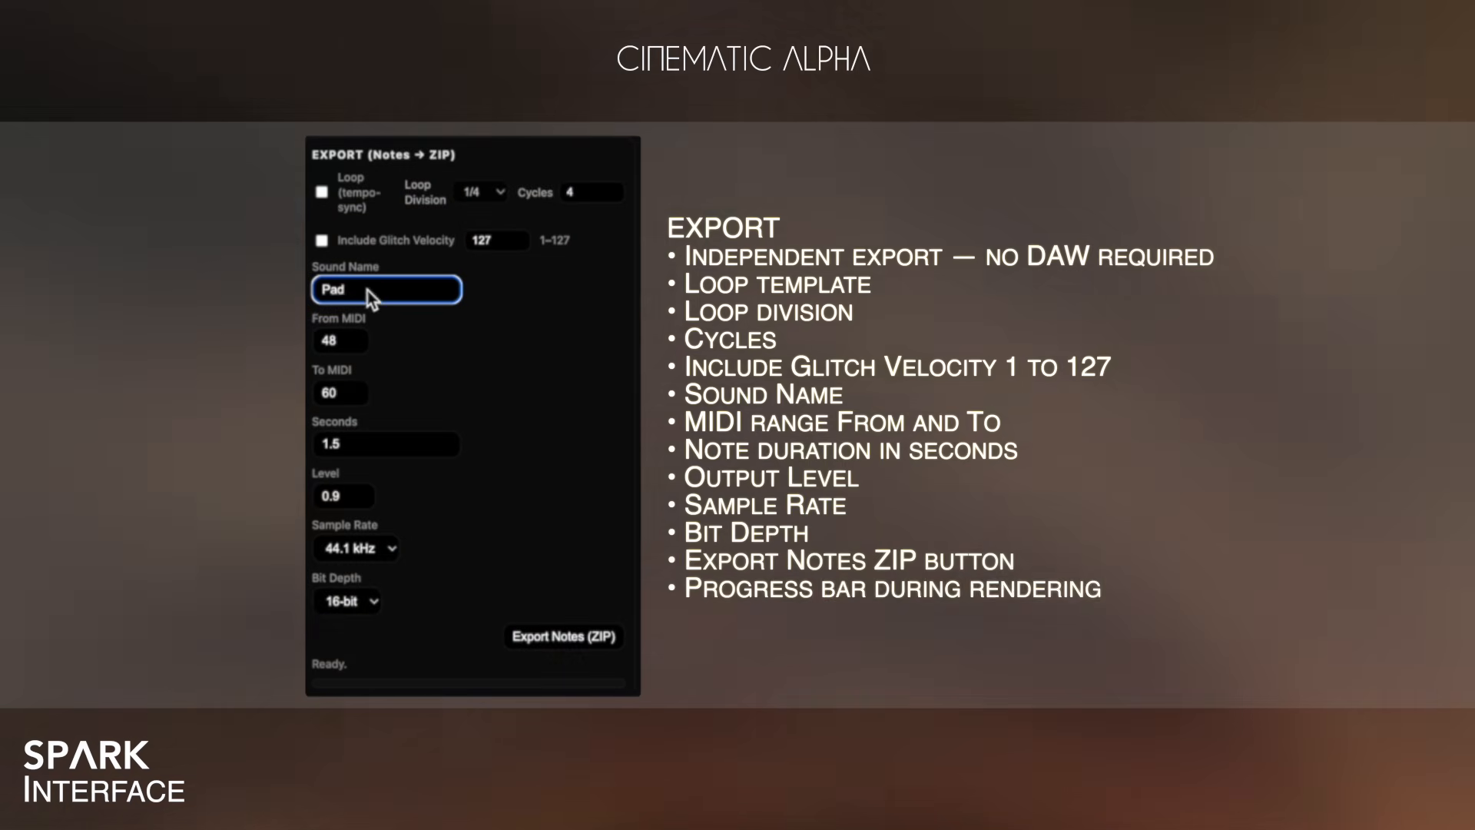
pyautogui.press('BackSpace')
pyautogui.press('BackSpace')
pyautogui.press('BackSpace')
pyautogui.write('My-Sound')
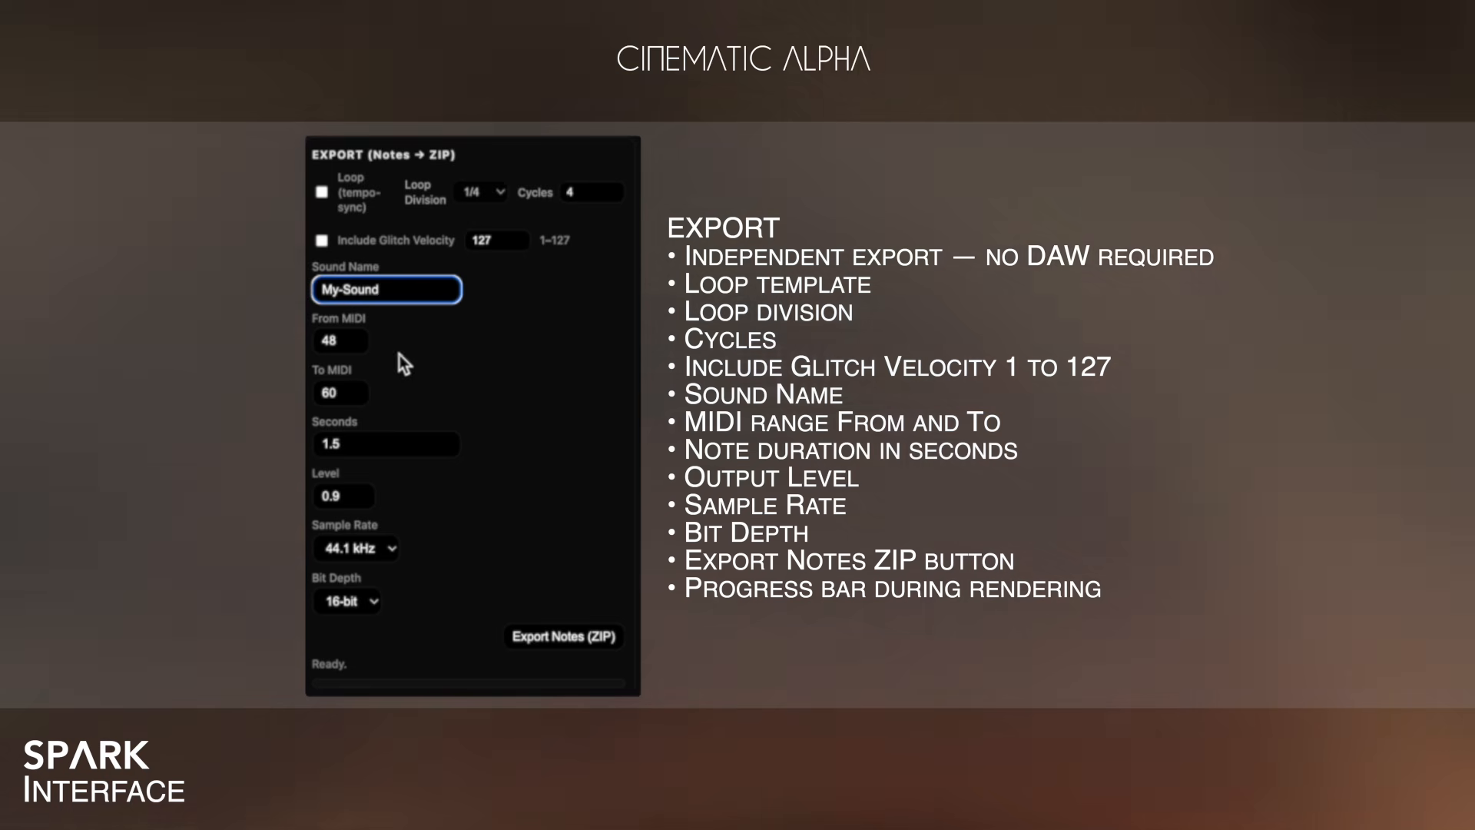
# Set the export MIDI range from 20 to 104.
pyautogui.doubleClick(332, 339)
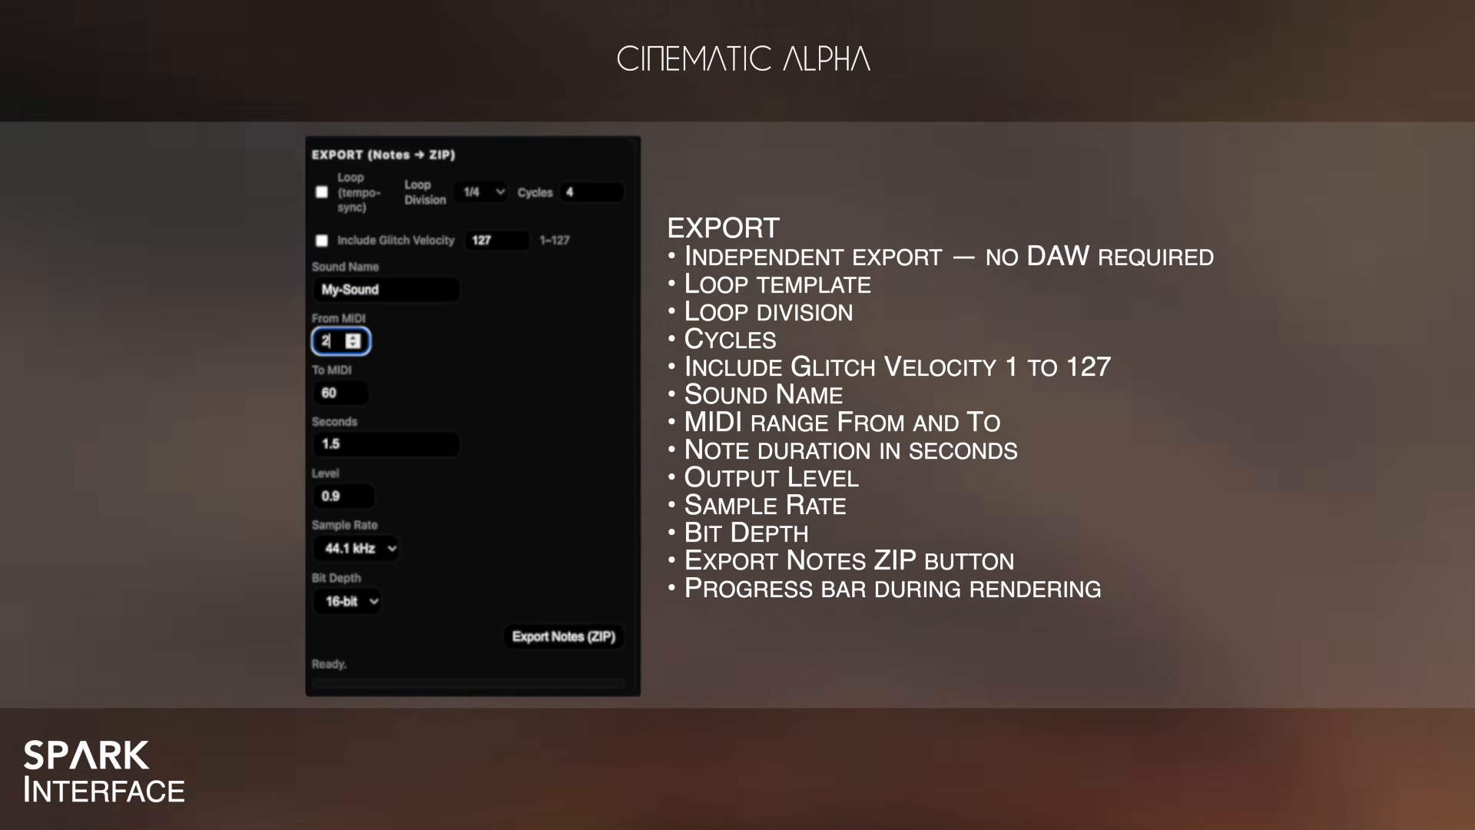
pyautogui.write('20')
pyautogui.doubleClick(329, 392)
pyautogui.write('104')
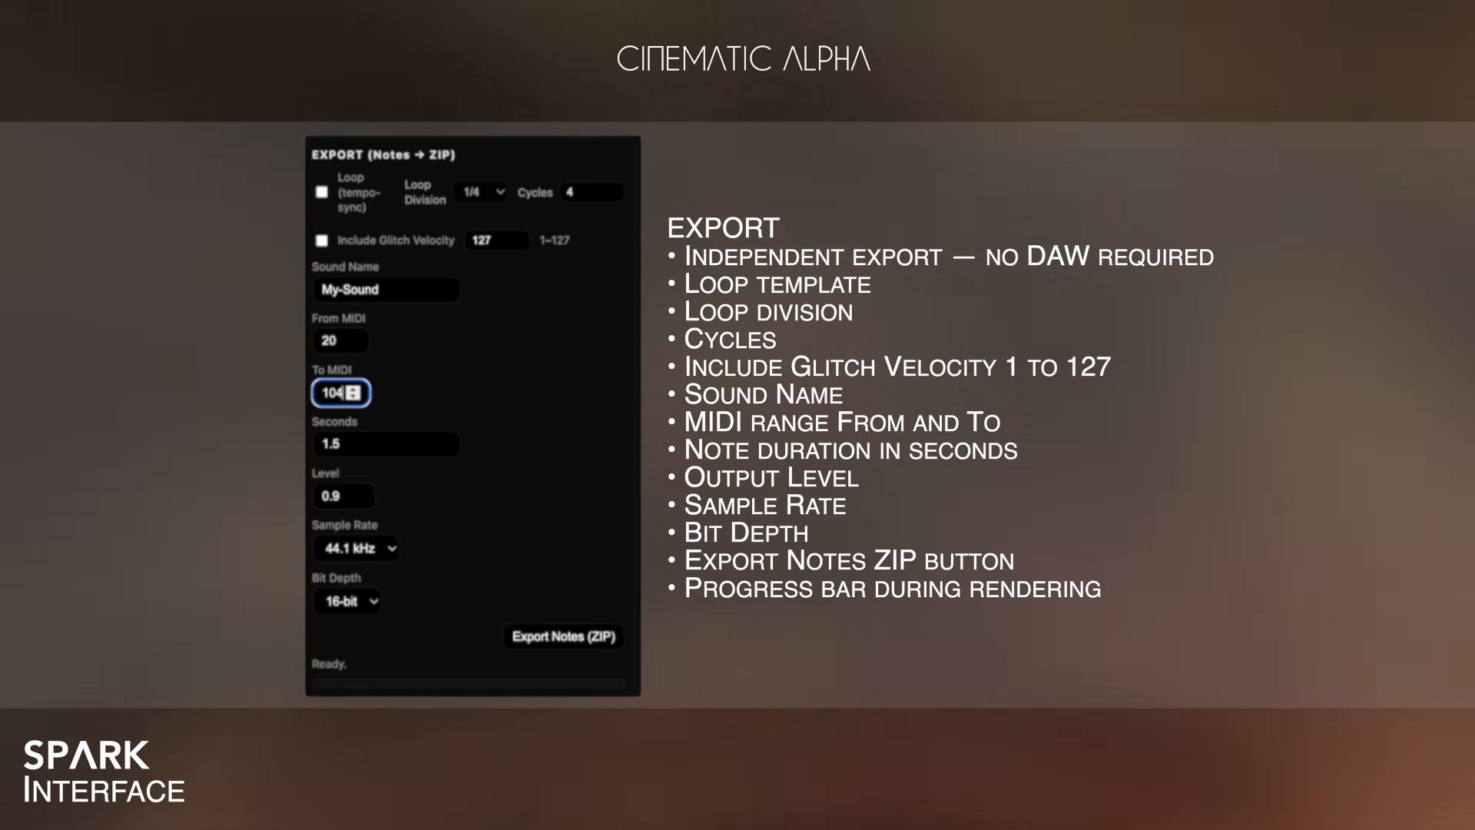
# Set the export note duration to 30 seconds and the output level to 1.
pyautogui.doubleClick(341, 445)
pyautogui.write('30')
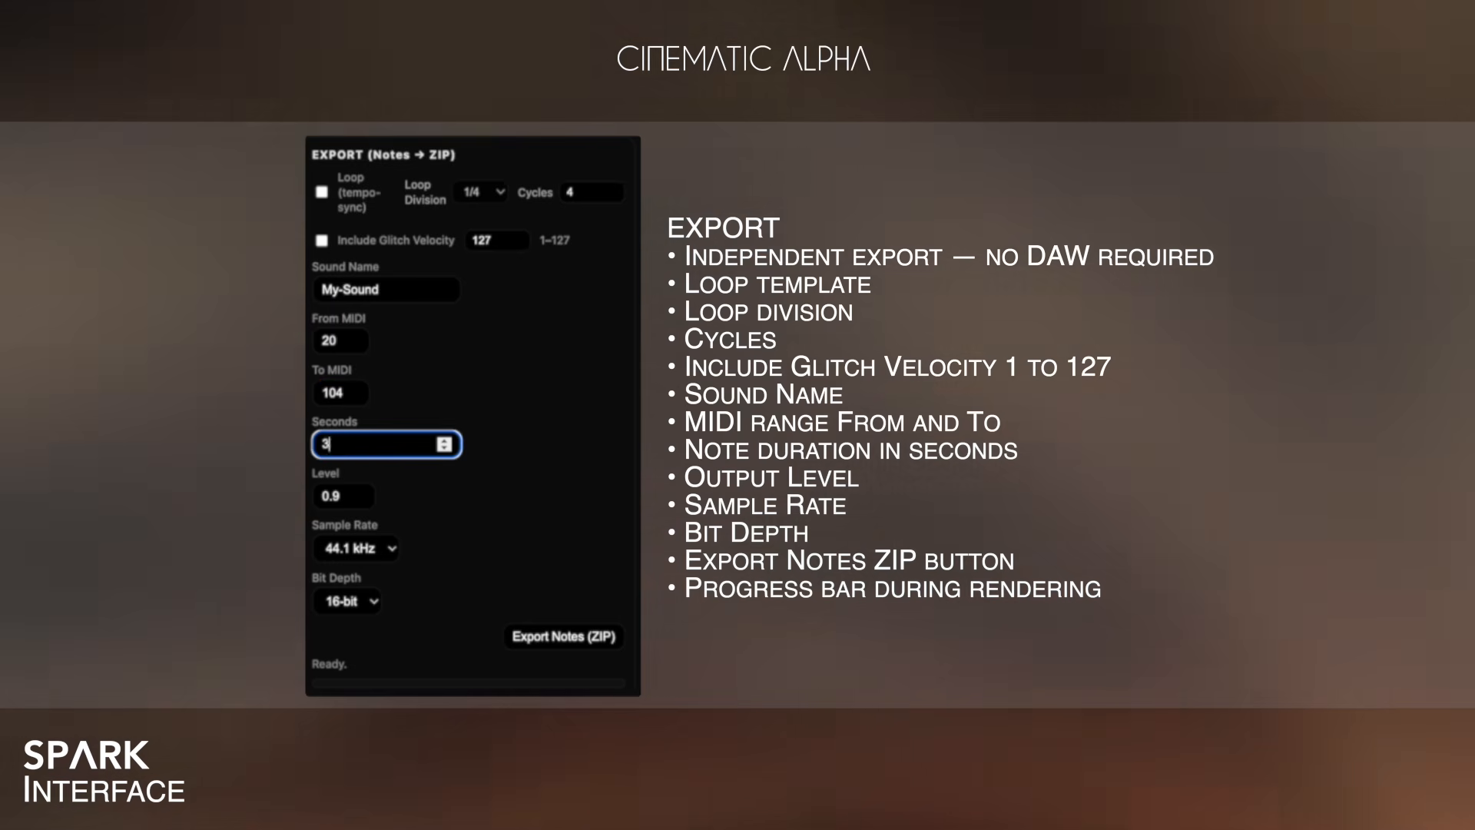
pyautogui.doubleClick(360, 498)
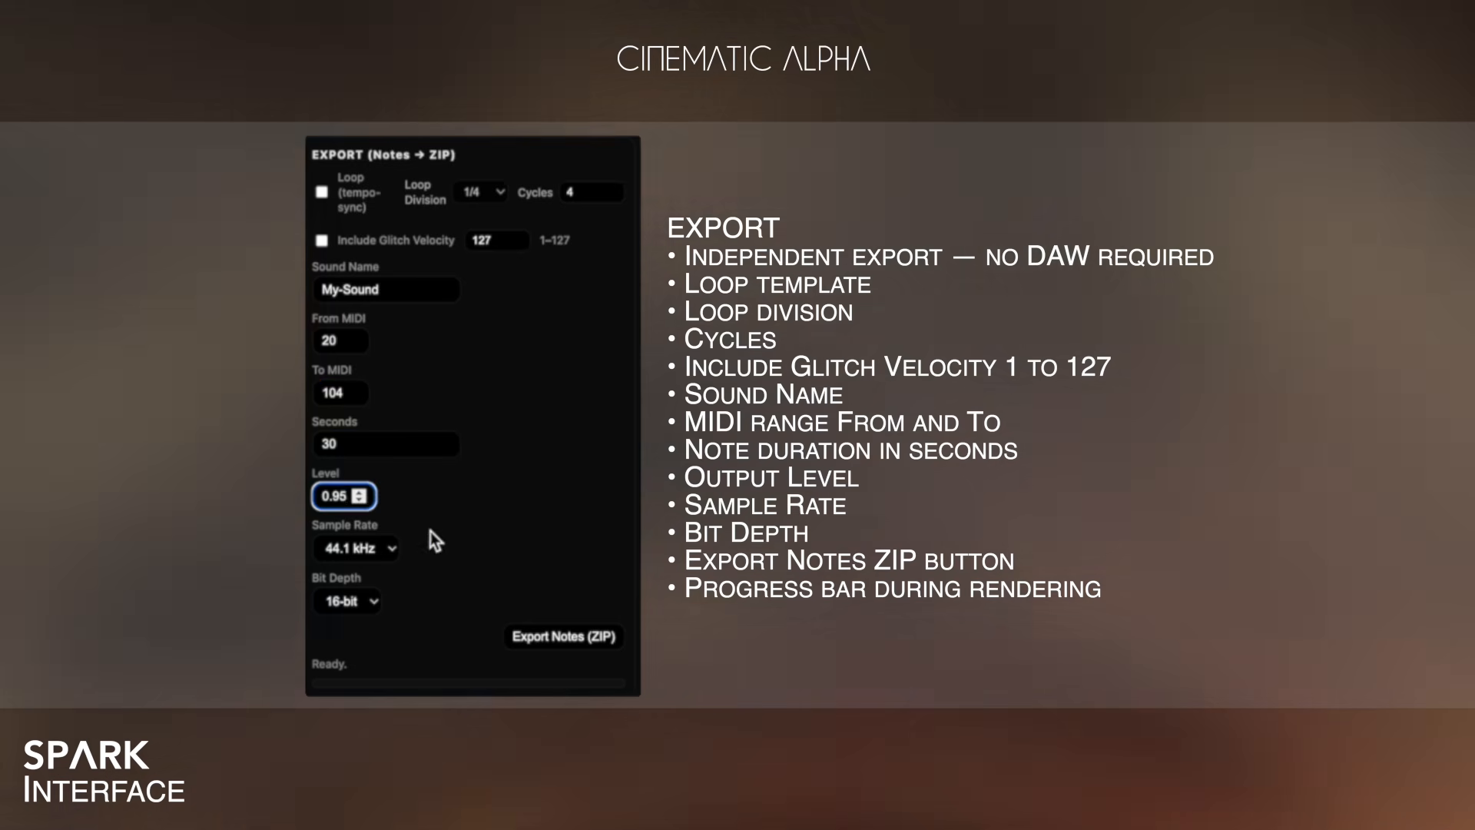
pyautogui.write('1')
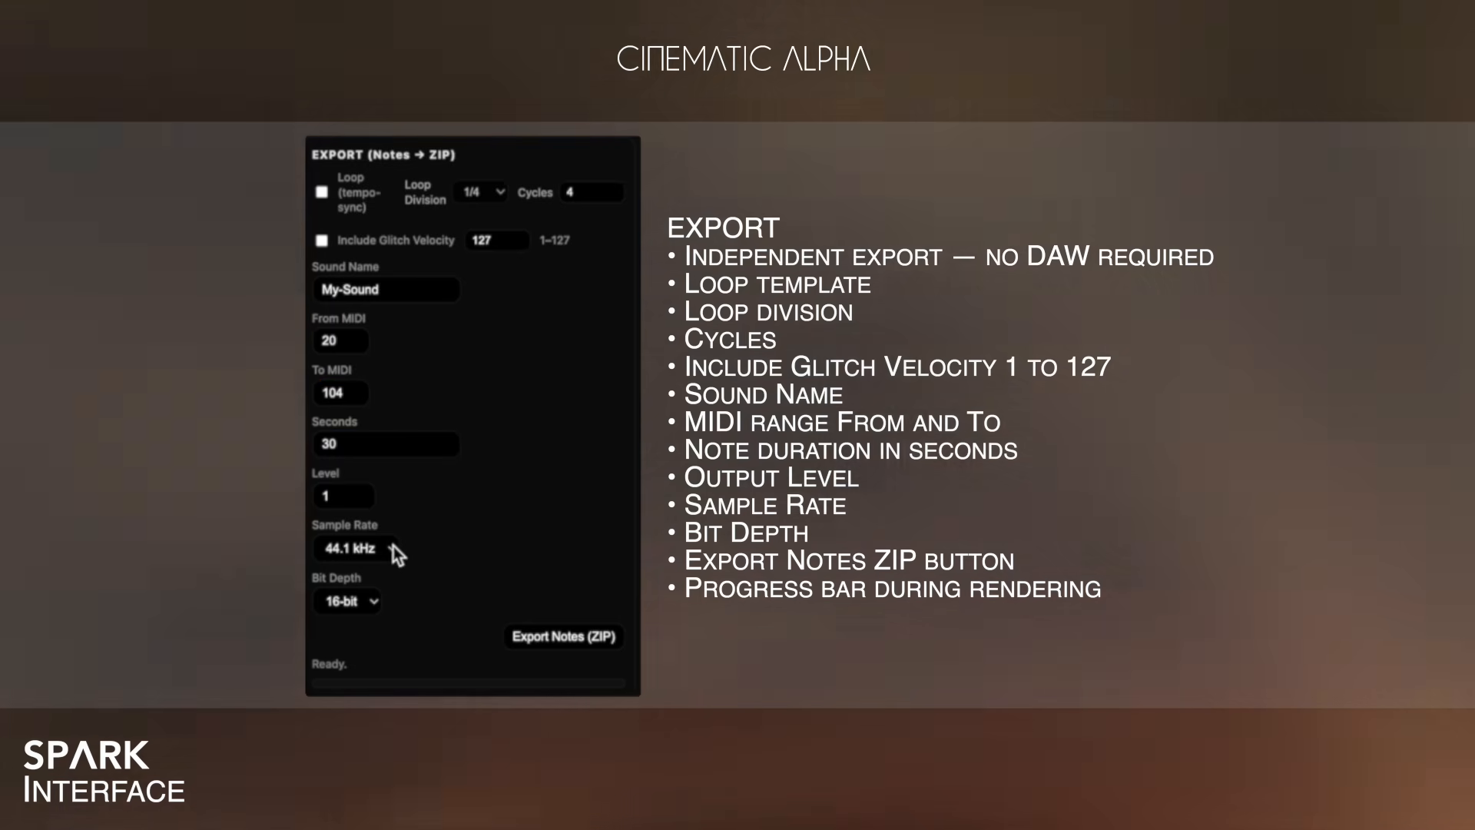
# Export the notes as a ZIP with a 48 kHz sample rate and 24-bit depth.
pyautogui.click(393, 546)
pyautogui.click(355, 587)
pyautogui.click(350, 601)
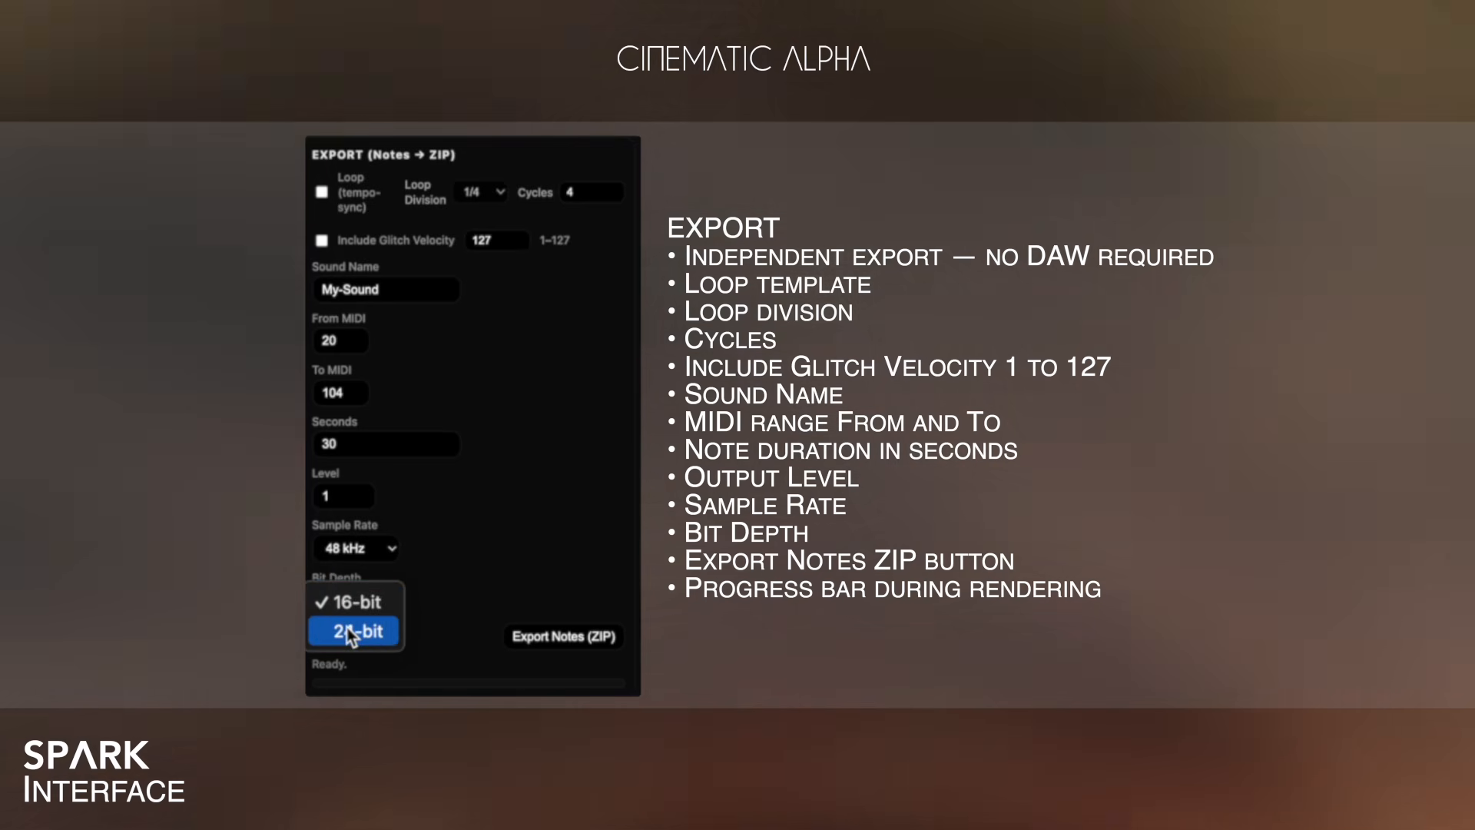
pyautogui.click(348, 627)
pyautogui.click(572, 636)
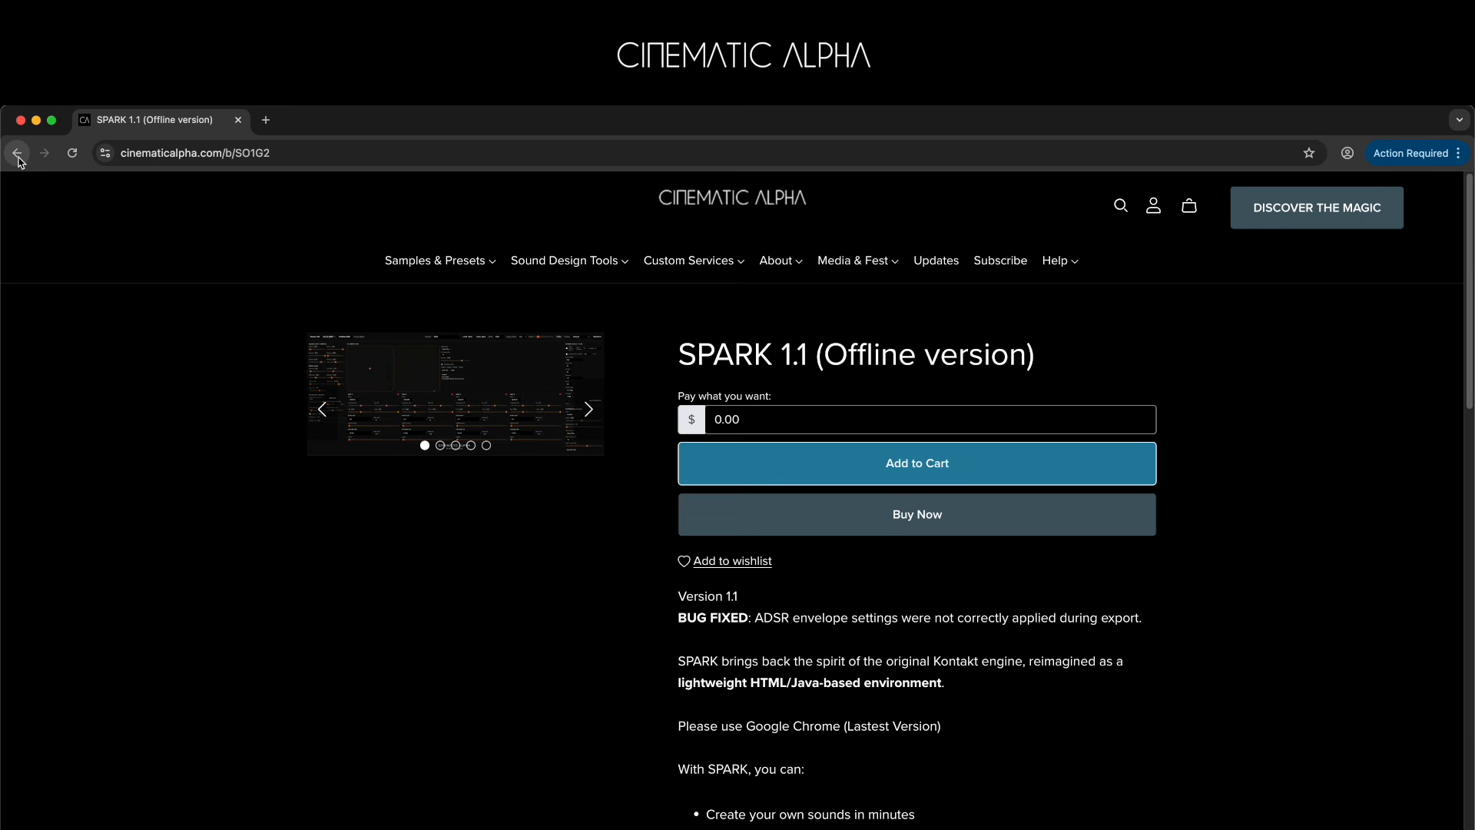
# Enable MIDI in the synth and allow the page to control MIDI devices.
pyautogui.click(17, 152)
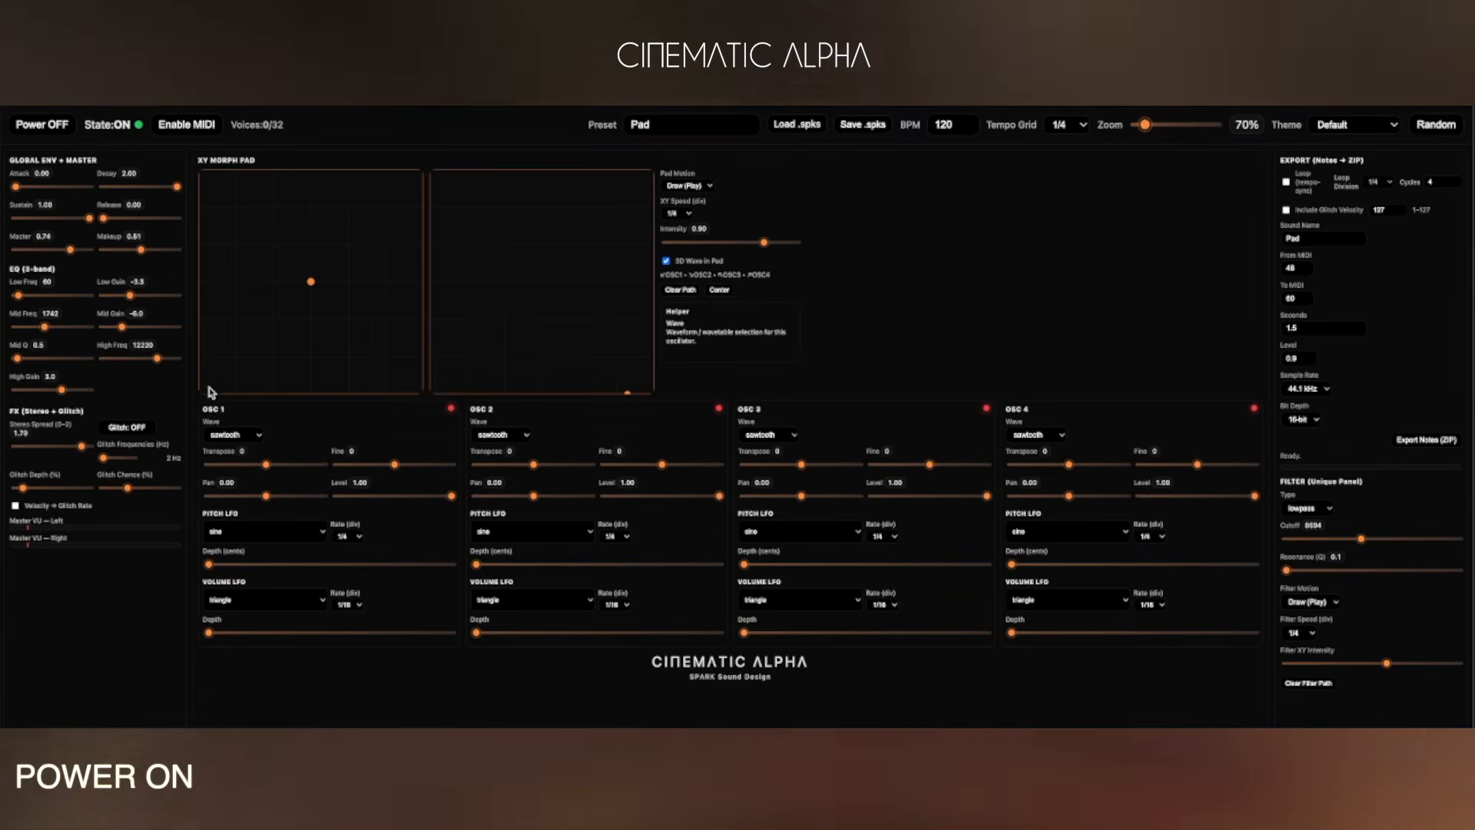
pyautogui.click(187, 125)
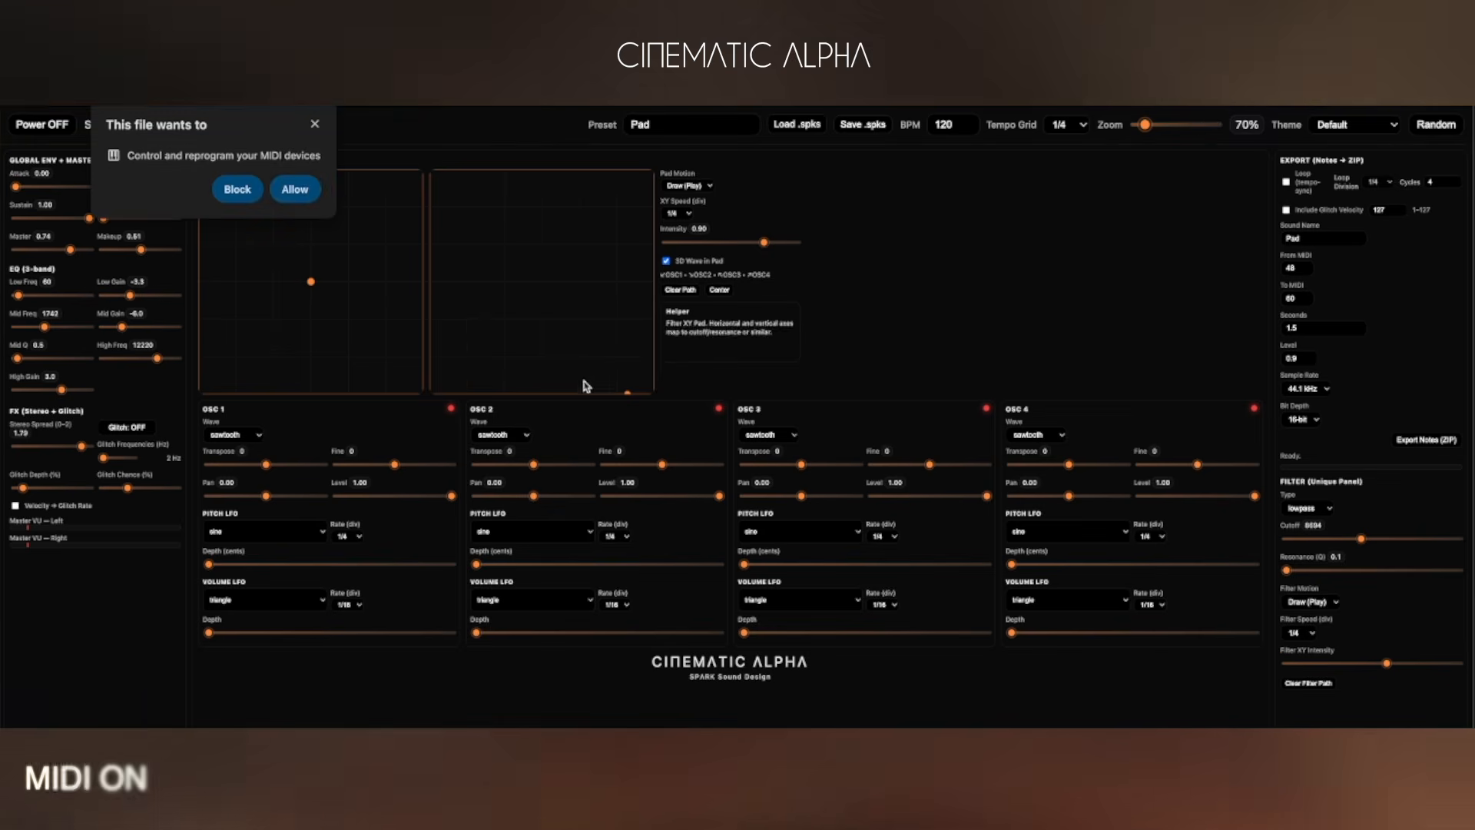
pyautogui.click(294, 189)
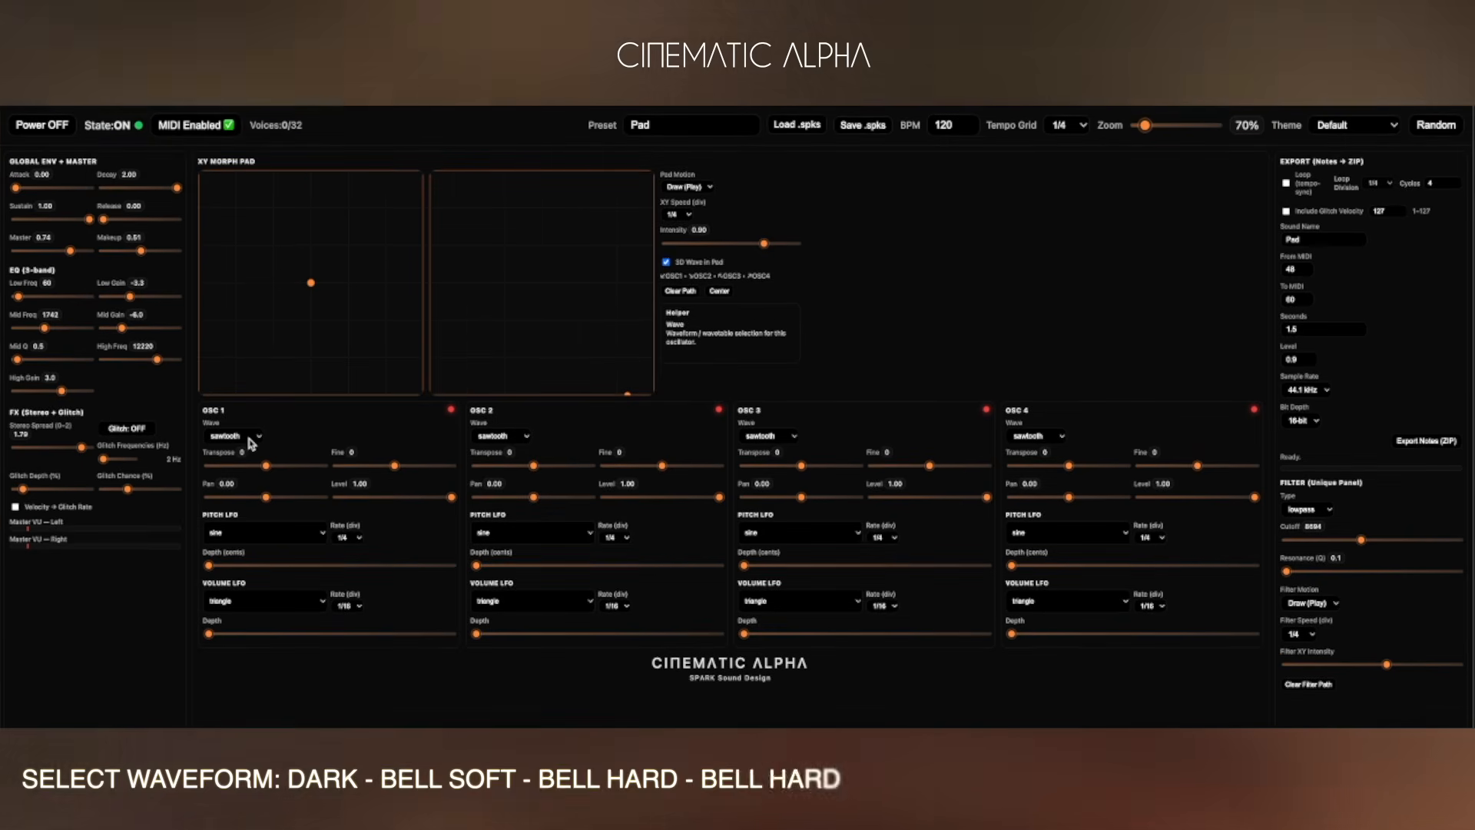
# Set OSC 1's waveform to Dark and OSC 2's waveform to Bell Soft.
pyautogui.click(247, 436)
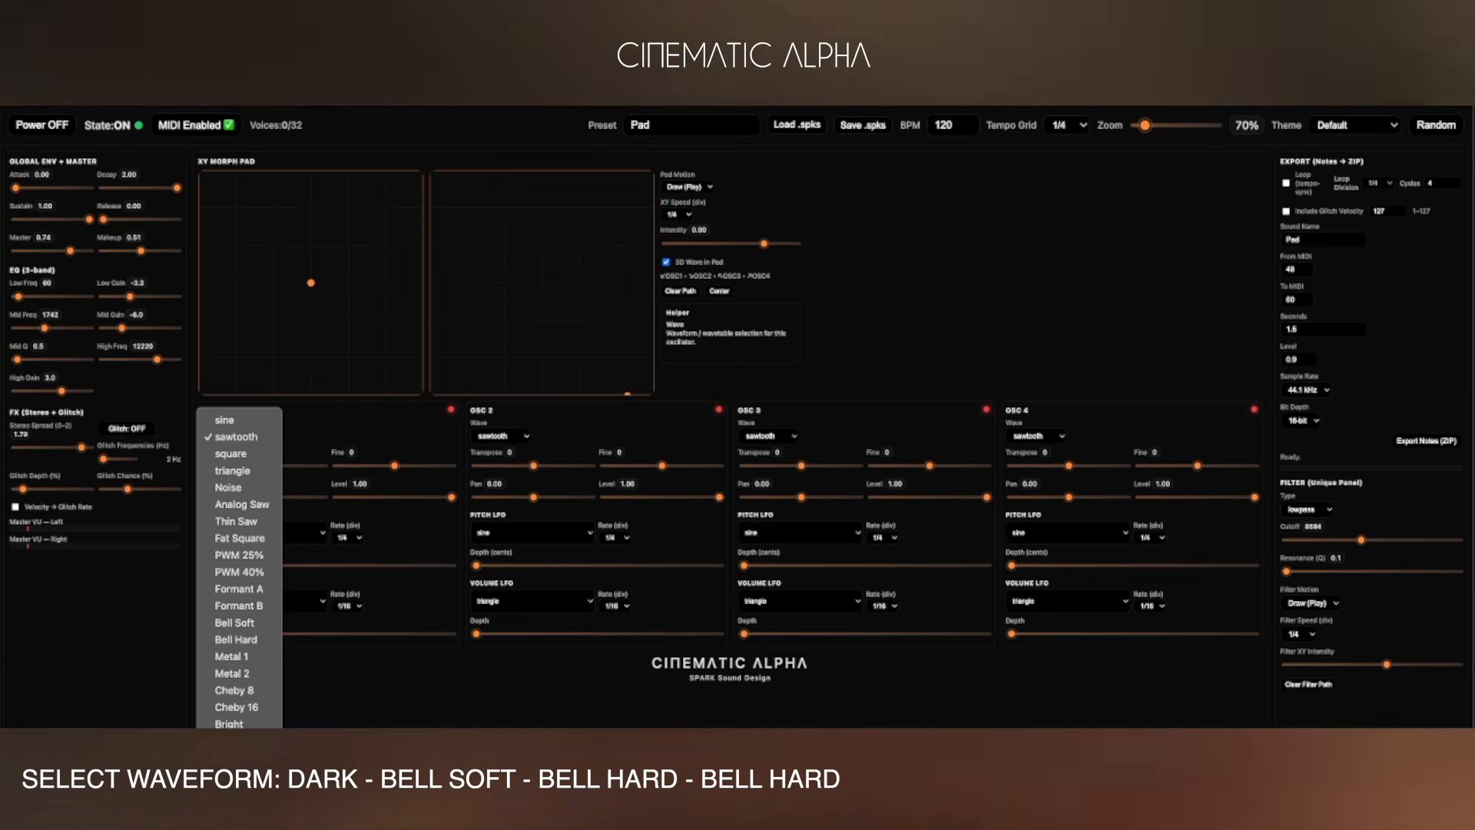
pyautogui.click(244, 740)
pyautogui.click(492, 440)
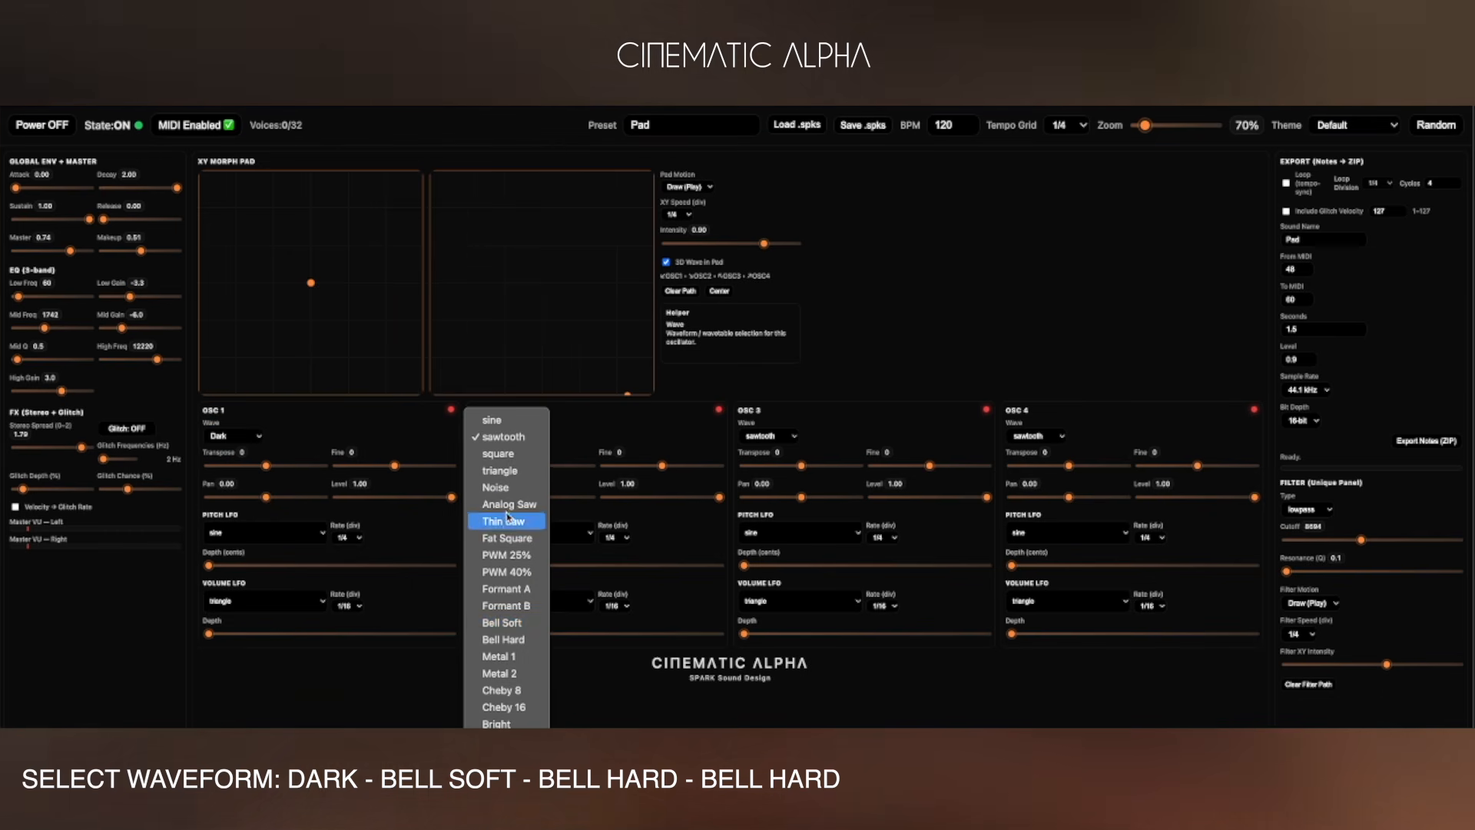
pyautogui.click(521, 628)
# Set the waveforms of OSC 3 and OSC 4 to Bell Hard.
pyautogui.click(769, 436)
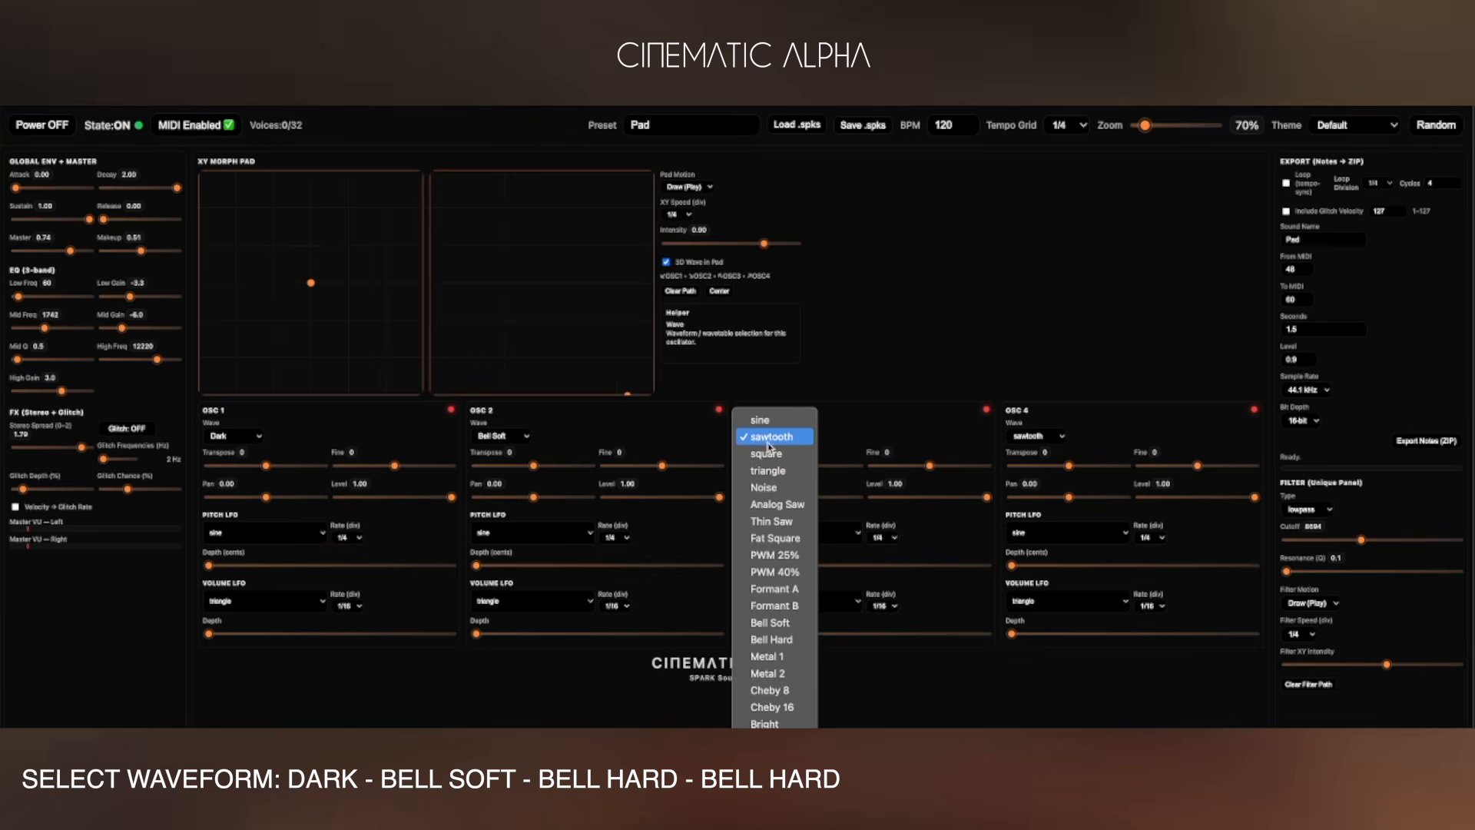
pyautogui.click(776, 638)
pyautogui.click(1036, 436)
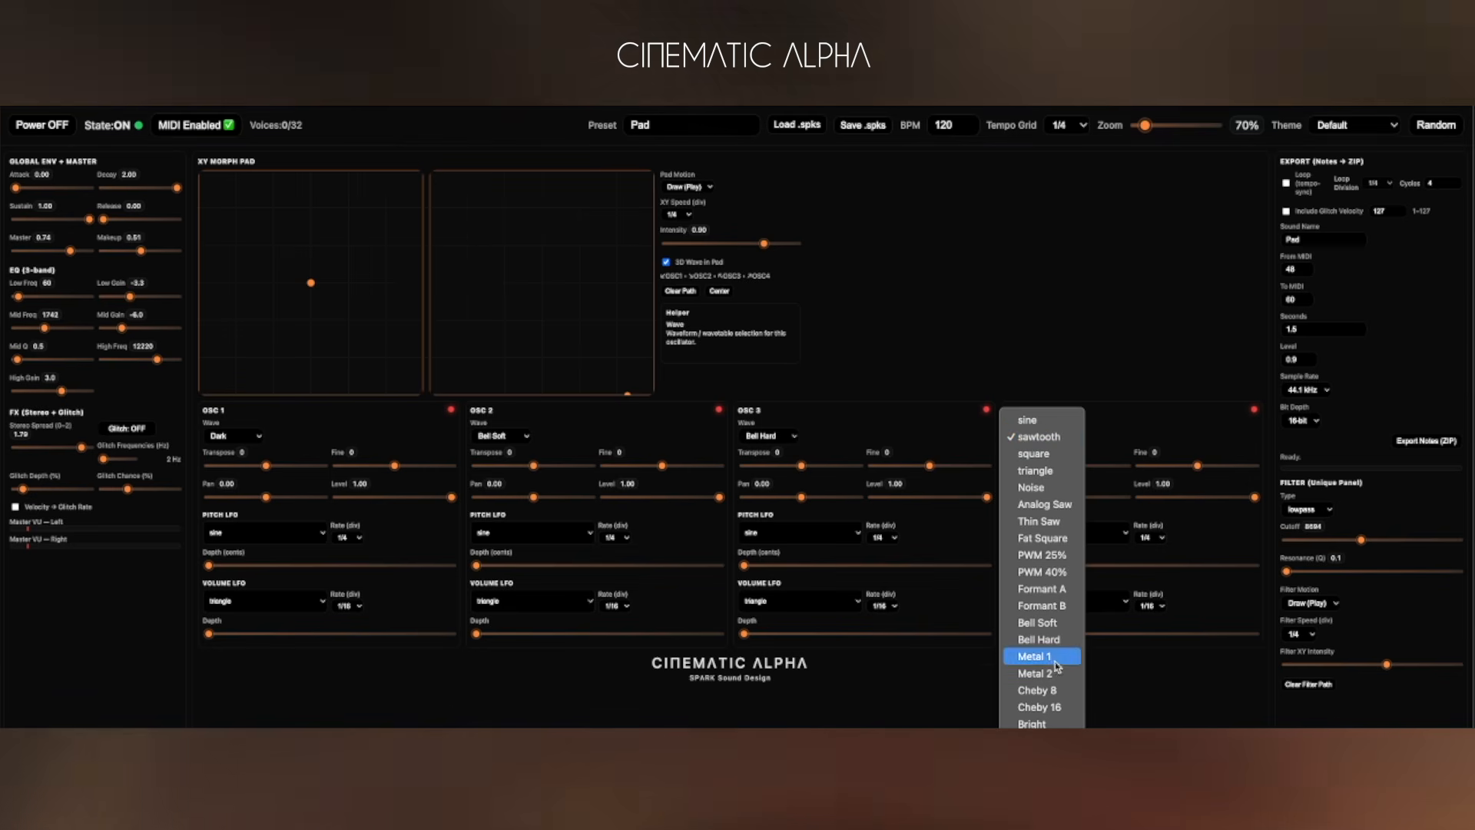
pyautogui.click(1039, 639)
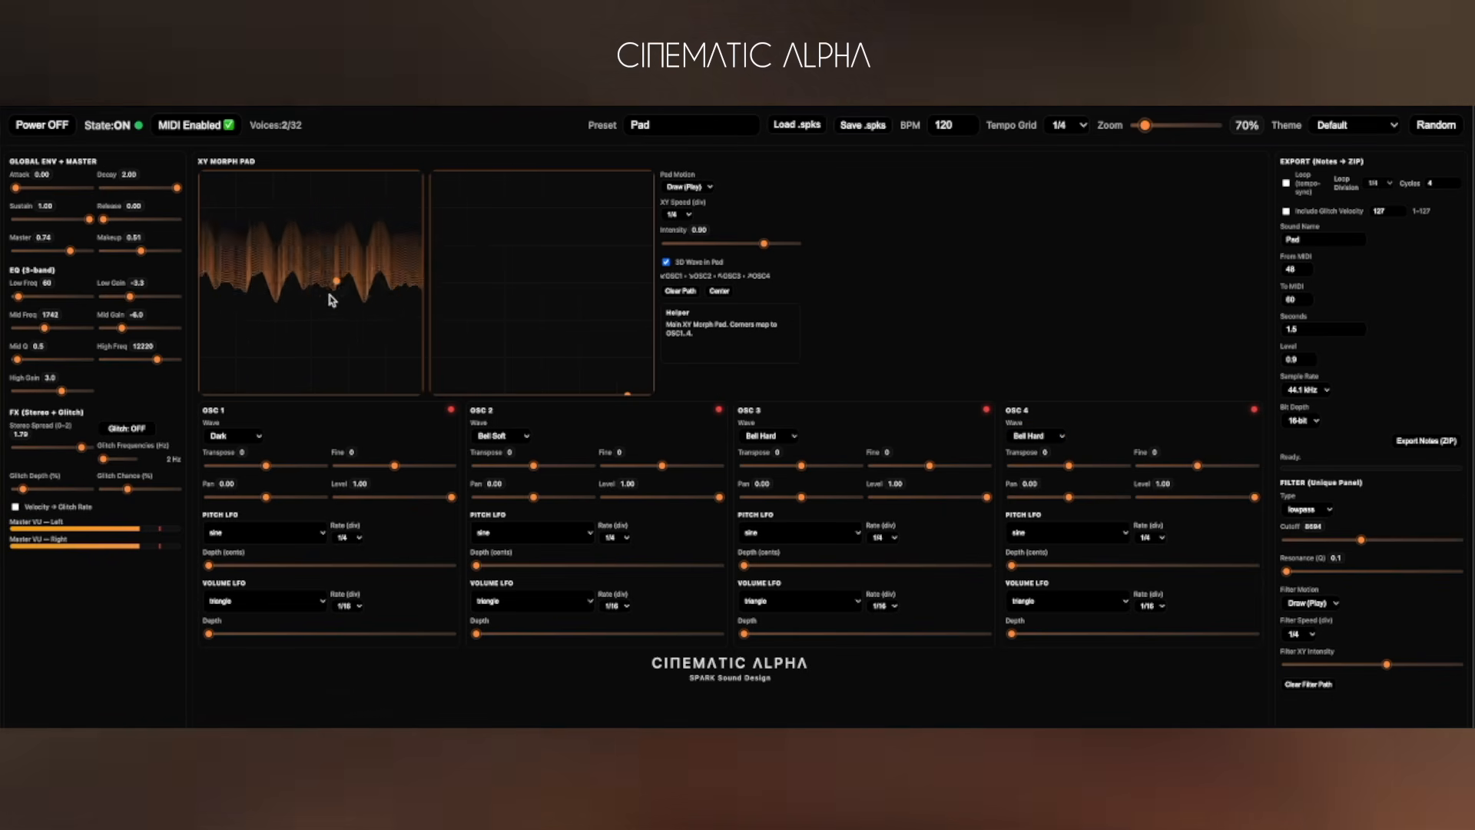
# Set the XY morph pad speed to 1/2 and place the filter pad point near its lower right corner.
pyautogui.click(679, 214)
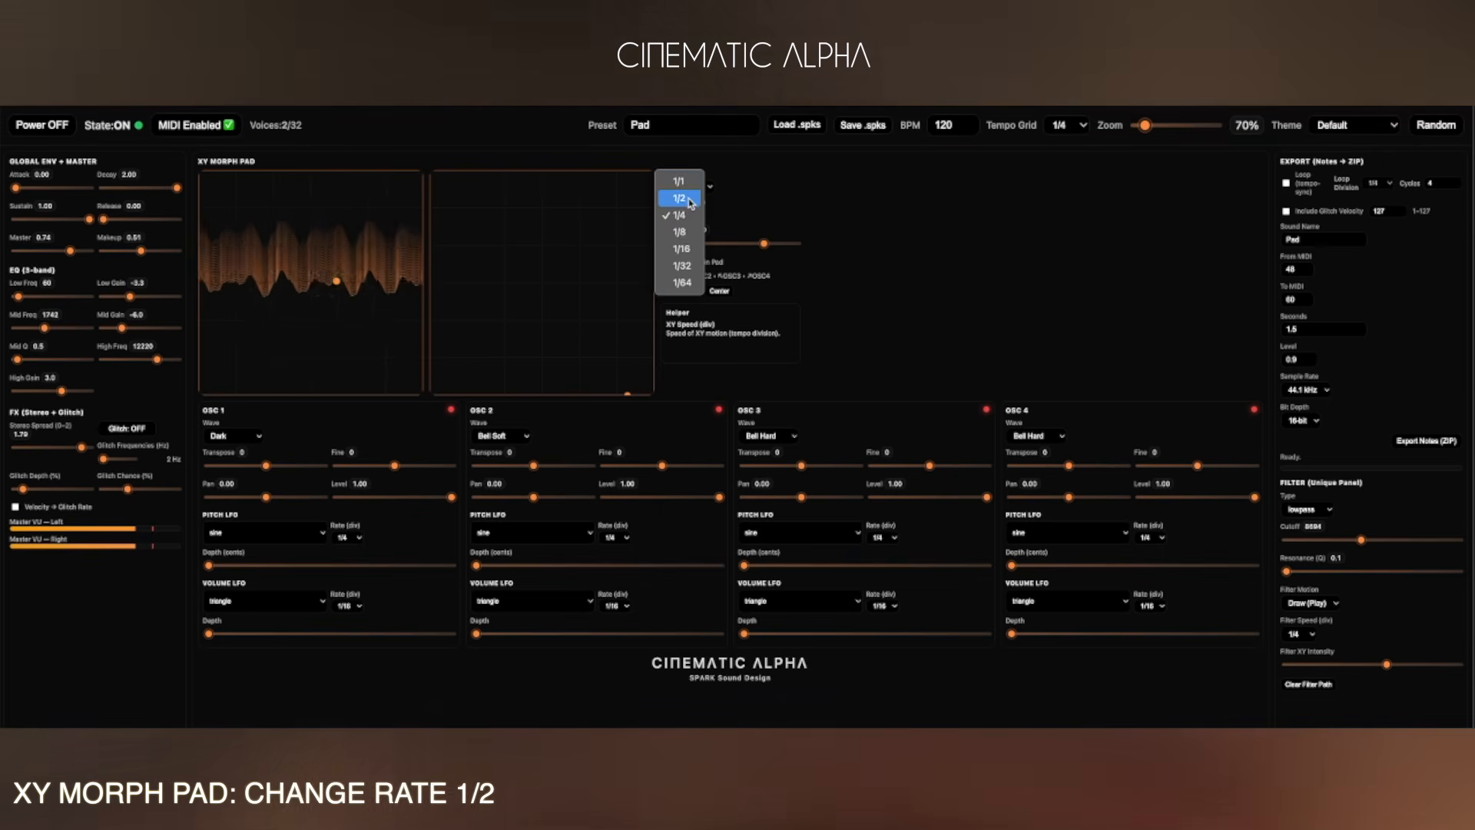
pyautogui.click(690, 200)
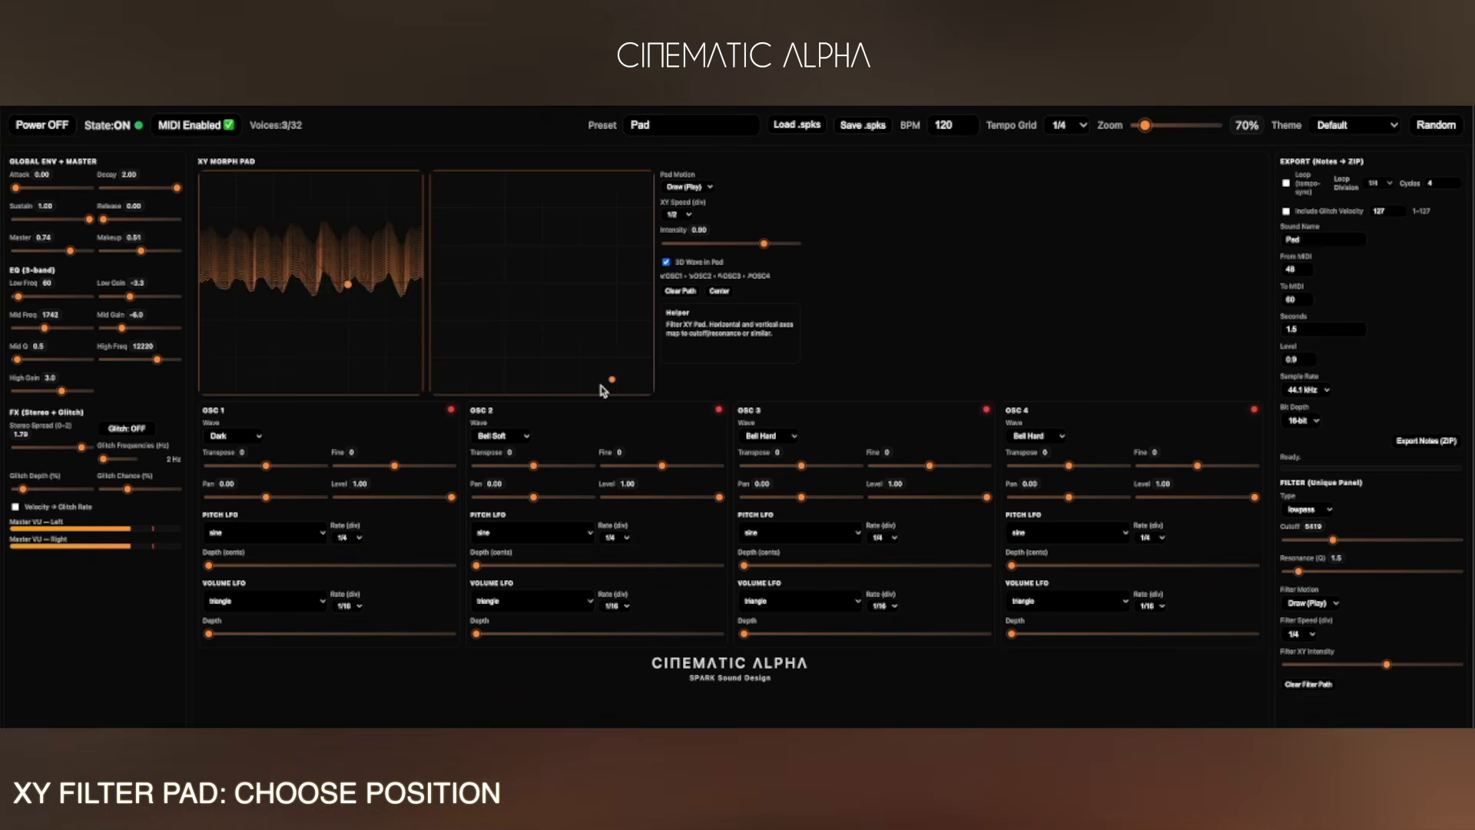
pyautogui.click(640, 382)
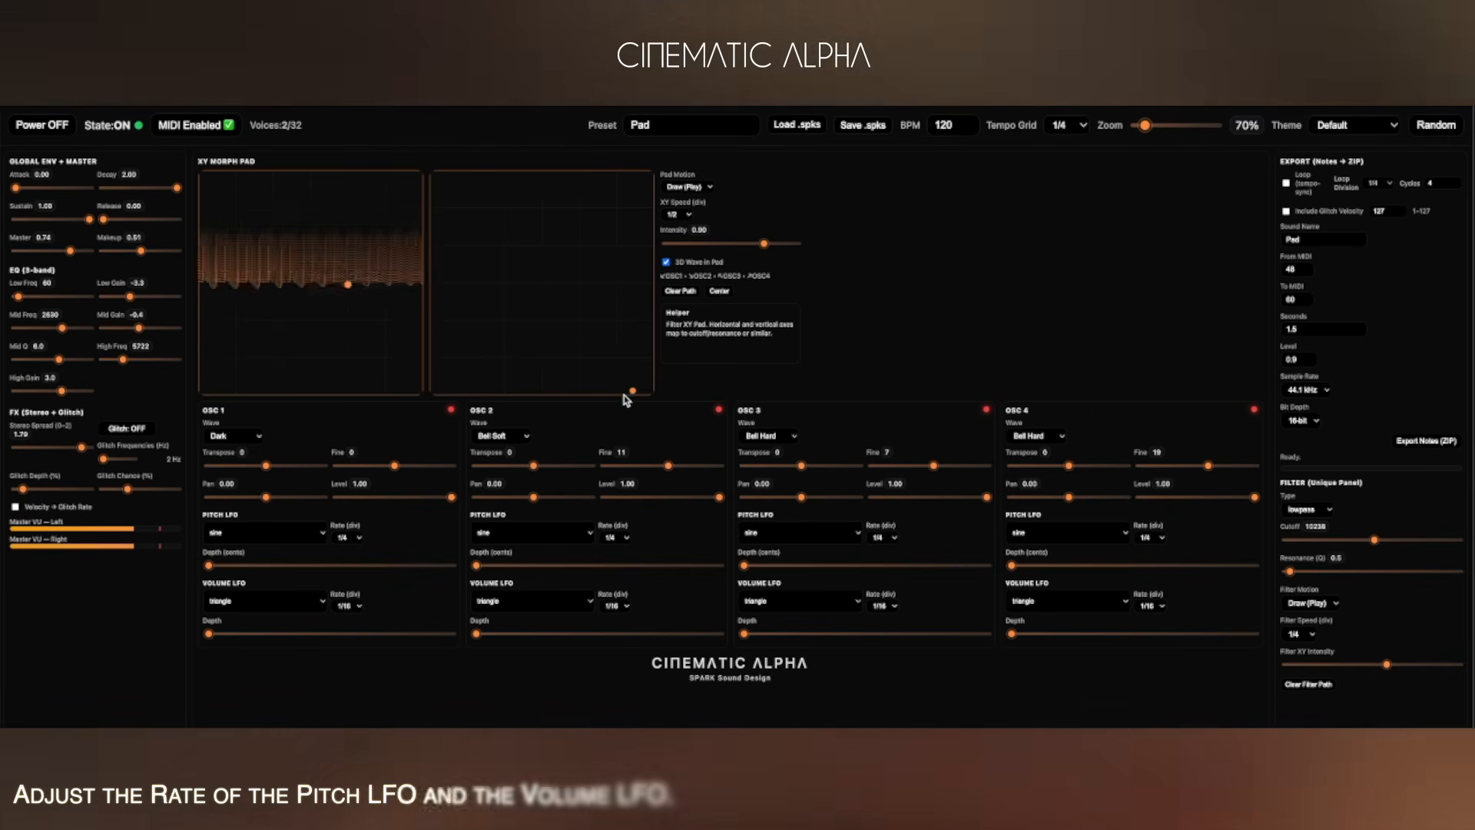
# Adjust OSC 4's fine tuning and lower OSC 3's level to about 0.52.
pyautogui.moveTo(1216, 474); pyautogui.dragTo(1220, 476)
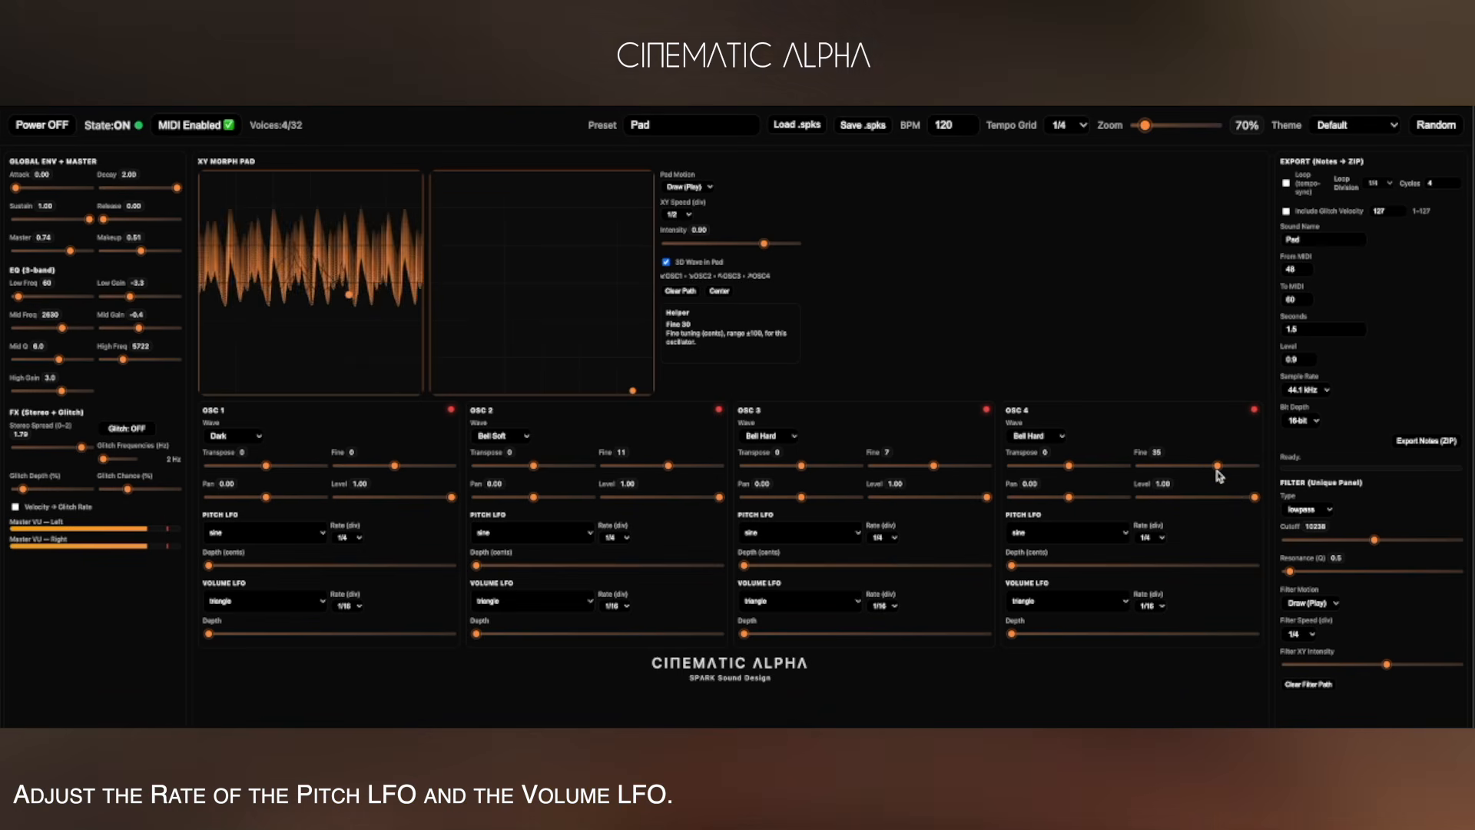
pyautogui.moveTo(987, 497); pyautogui.dragTo(932, 500)
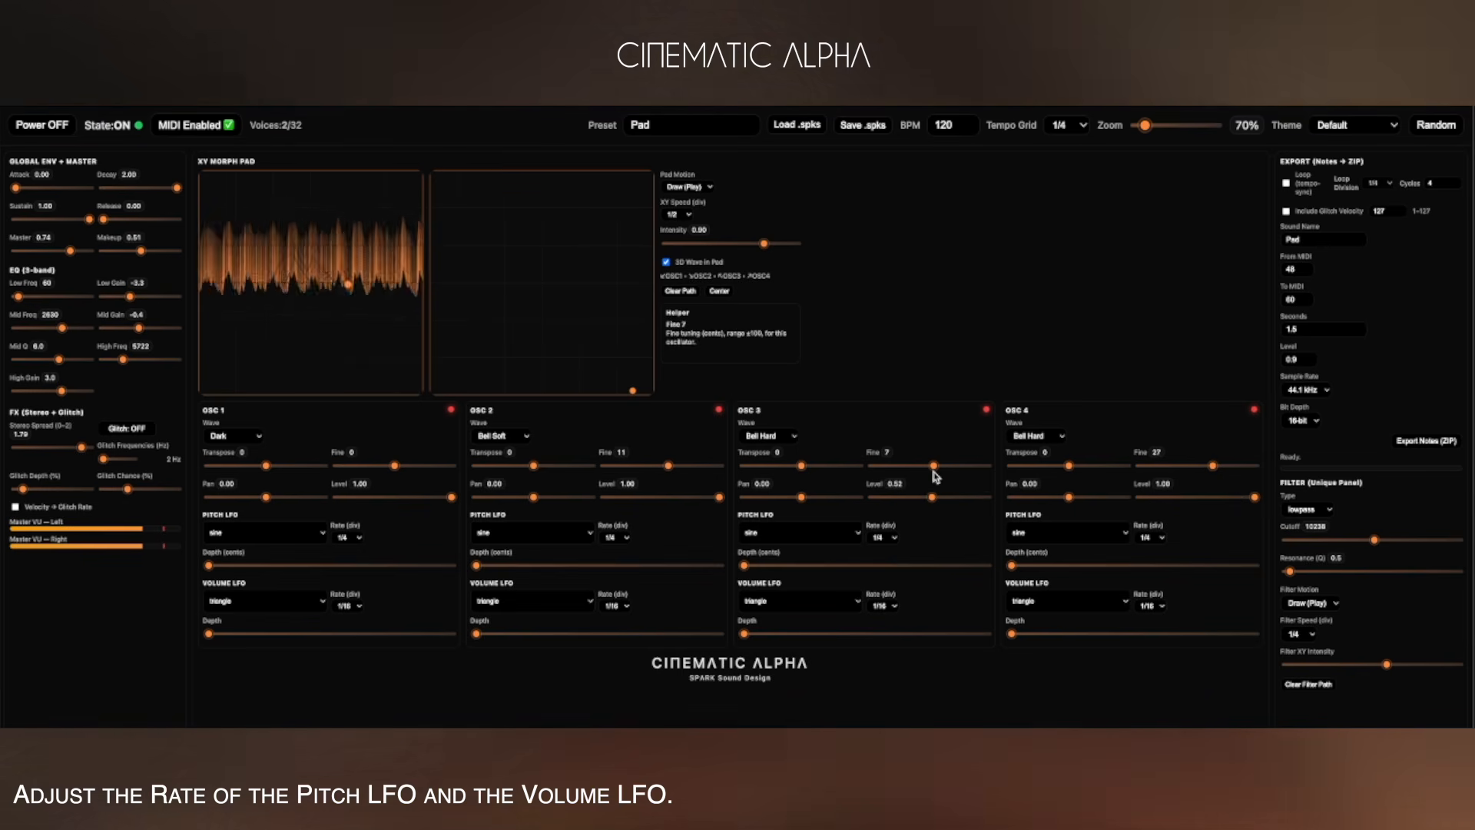
# Set OSC 3's pitch LFO rate to 1/16.
pyautogui.click(882, 537)
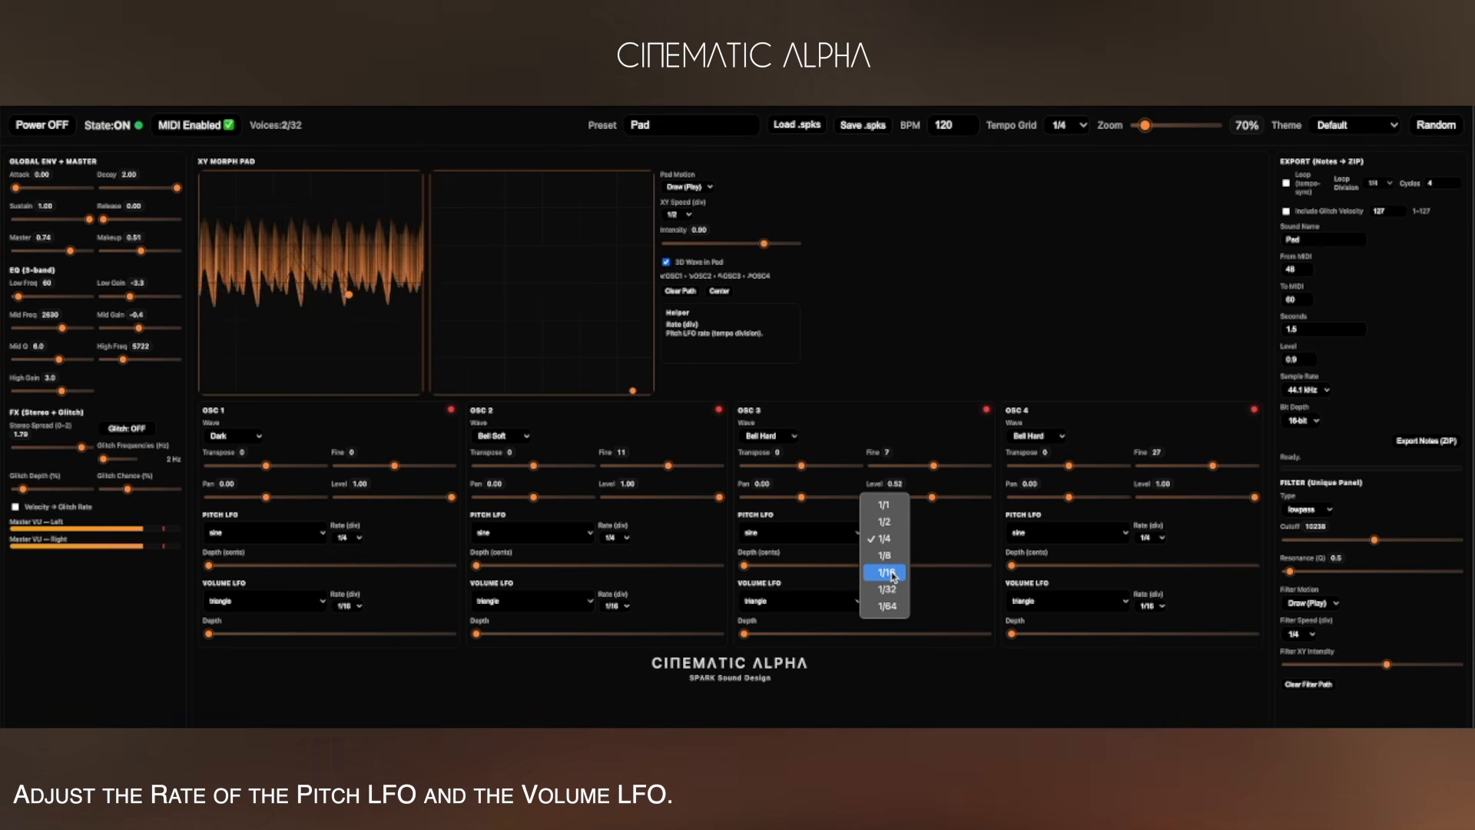
pyautogui.click(883, 539)
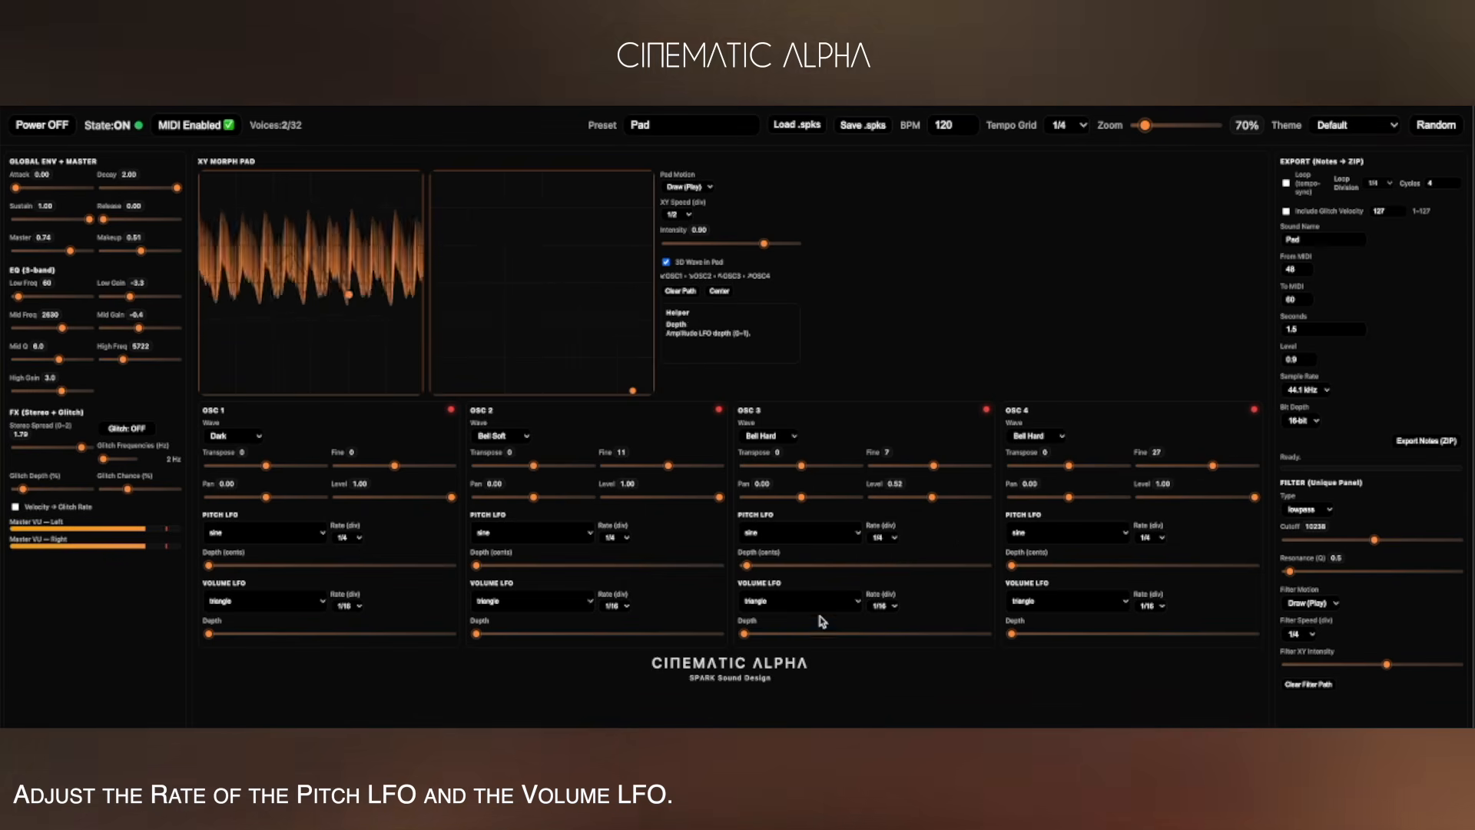
pyautogui.click(882, 605)
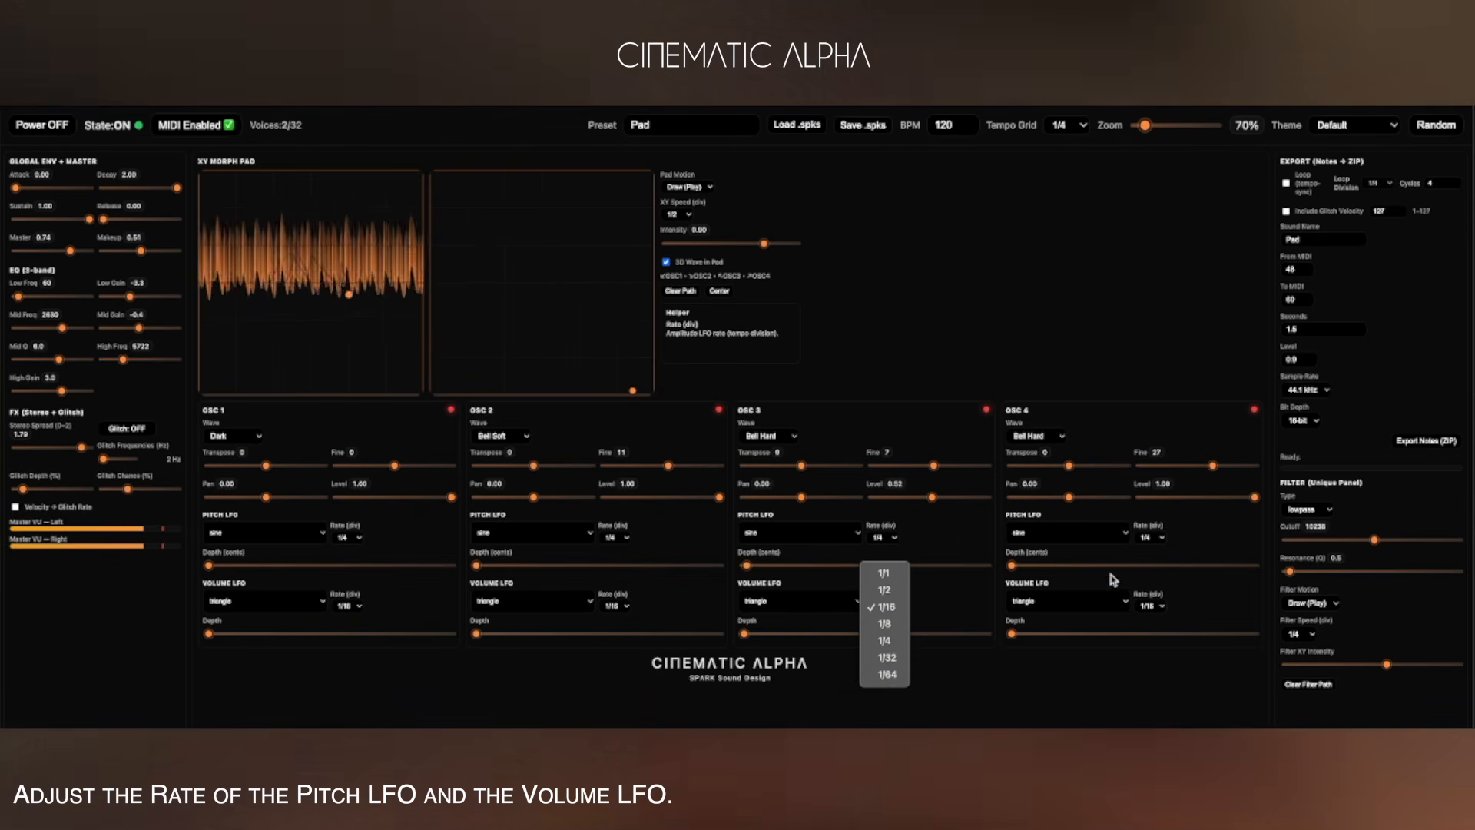
pyautogui.click(1018, 567)
pyautogui.moveTo(1020, 566); pyautogui.dragTo(1014, 568)
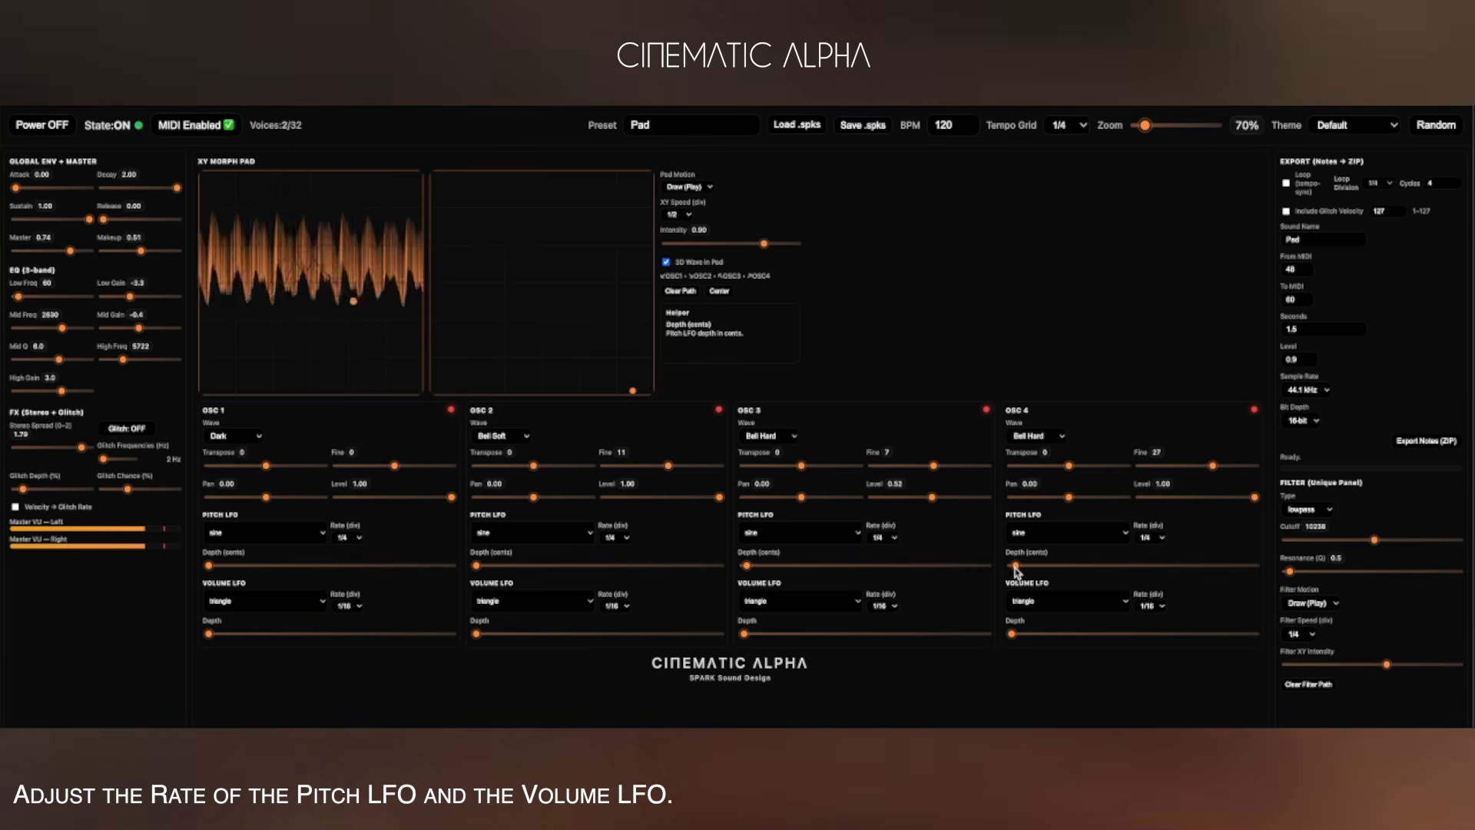
# Set OSC 4's pitch LFO rate to 1/32.
pyautogui.click(1155, 538)
pyautogui.click(1156, 573)
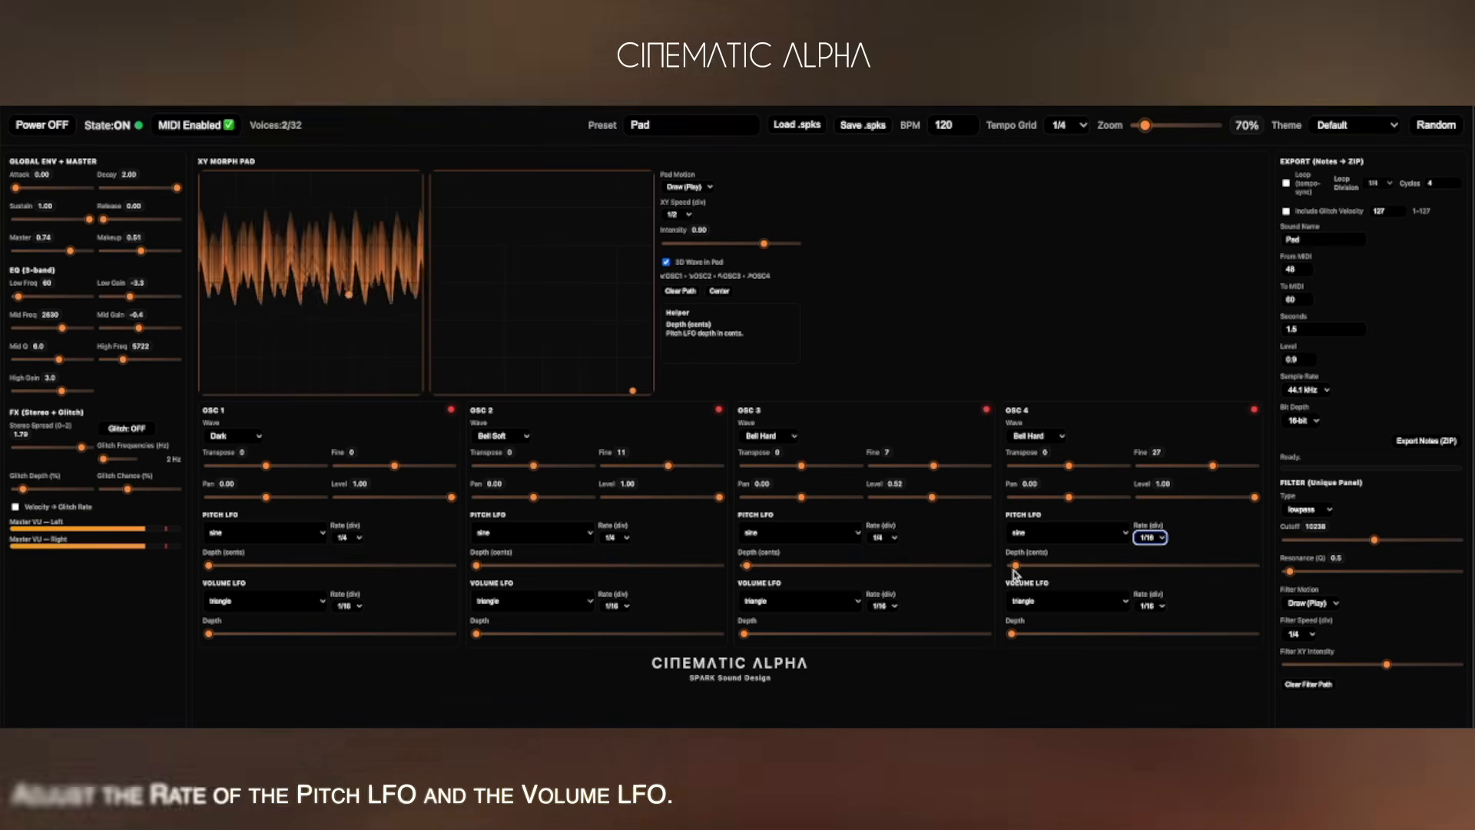
pyautogui.click(1148, 540)
pyautogui.click(1148, 558)
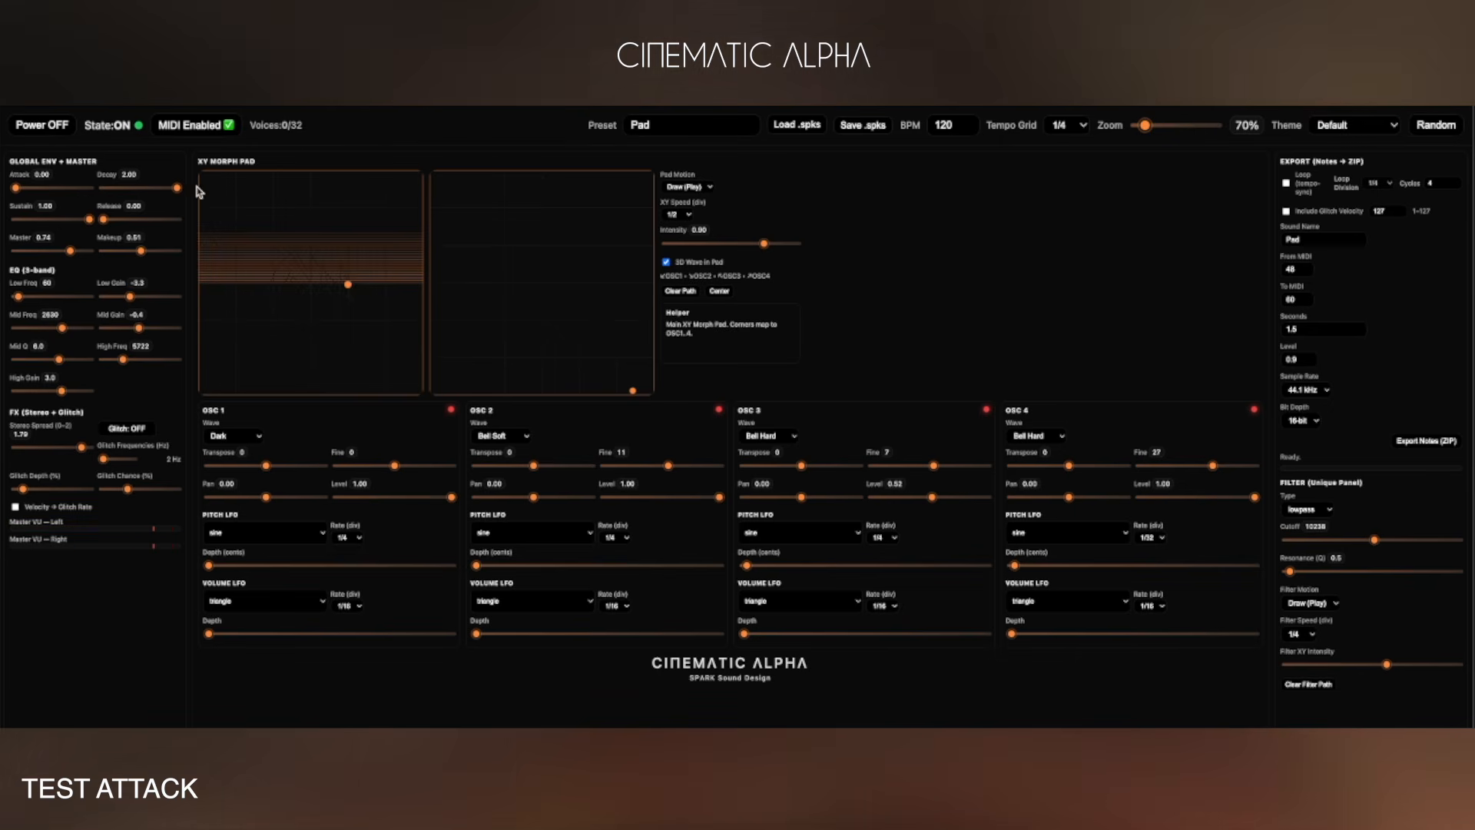
# Raise the global attack to about 0.67 and set the fine tuning of OSC 4, 3 and 2 to about 26, 18 and 16.
pyautogui.moveTo(19, 192); pyautogui.dragTo(41, 193)
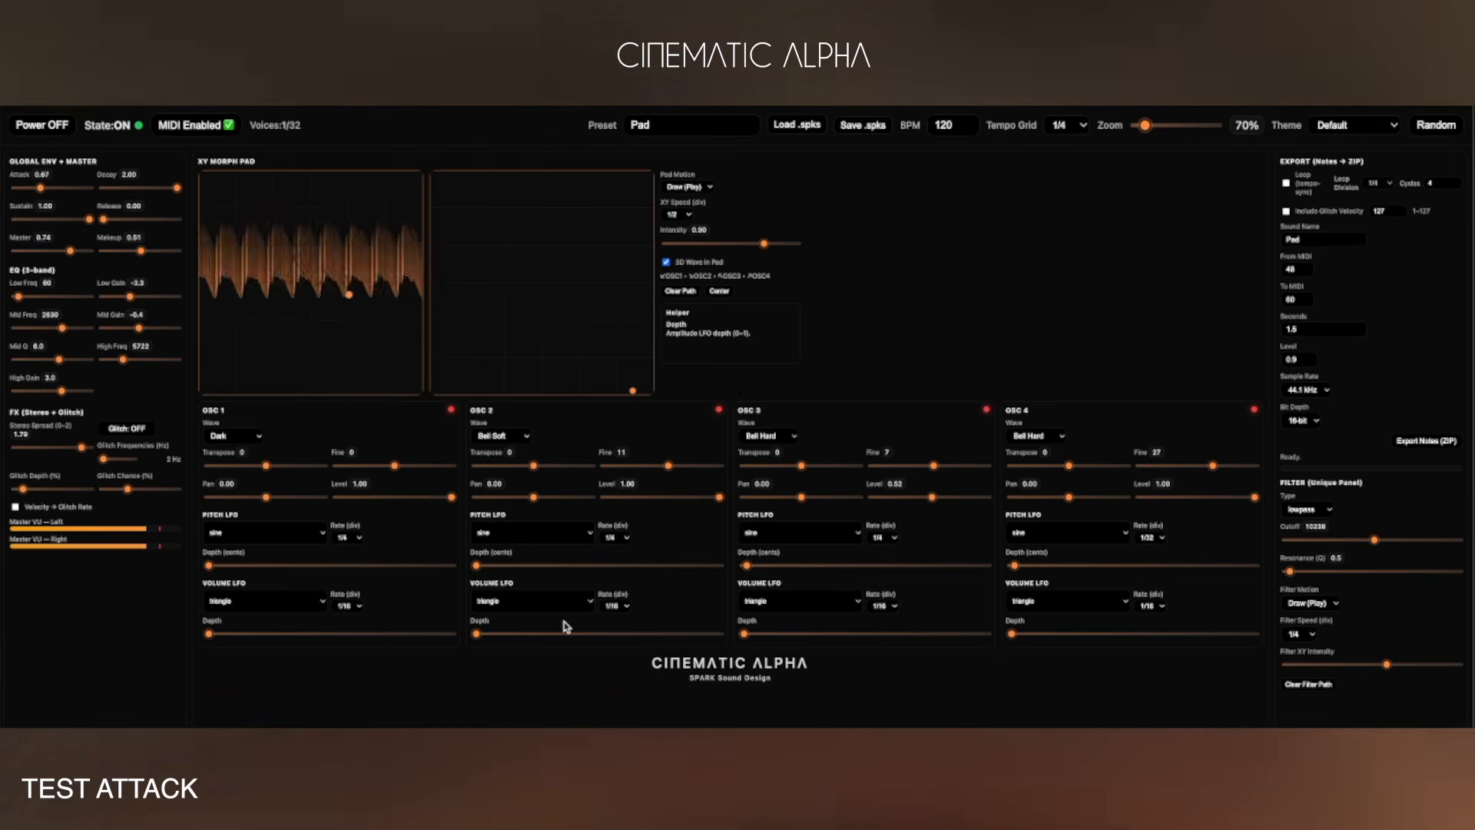
pyautogui.moveTo(1213, 465); pyautogui.dragTo(1212, 466)
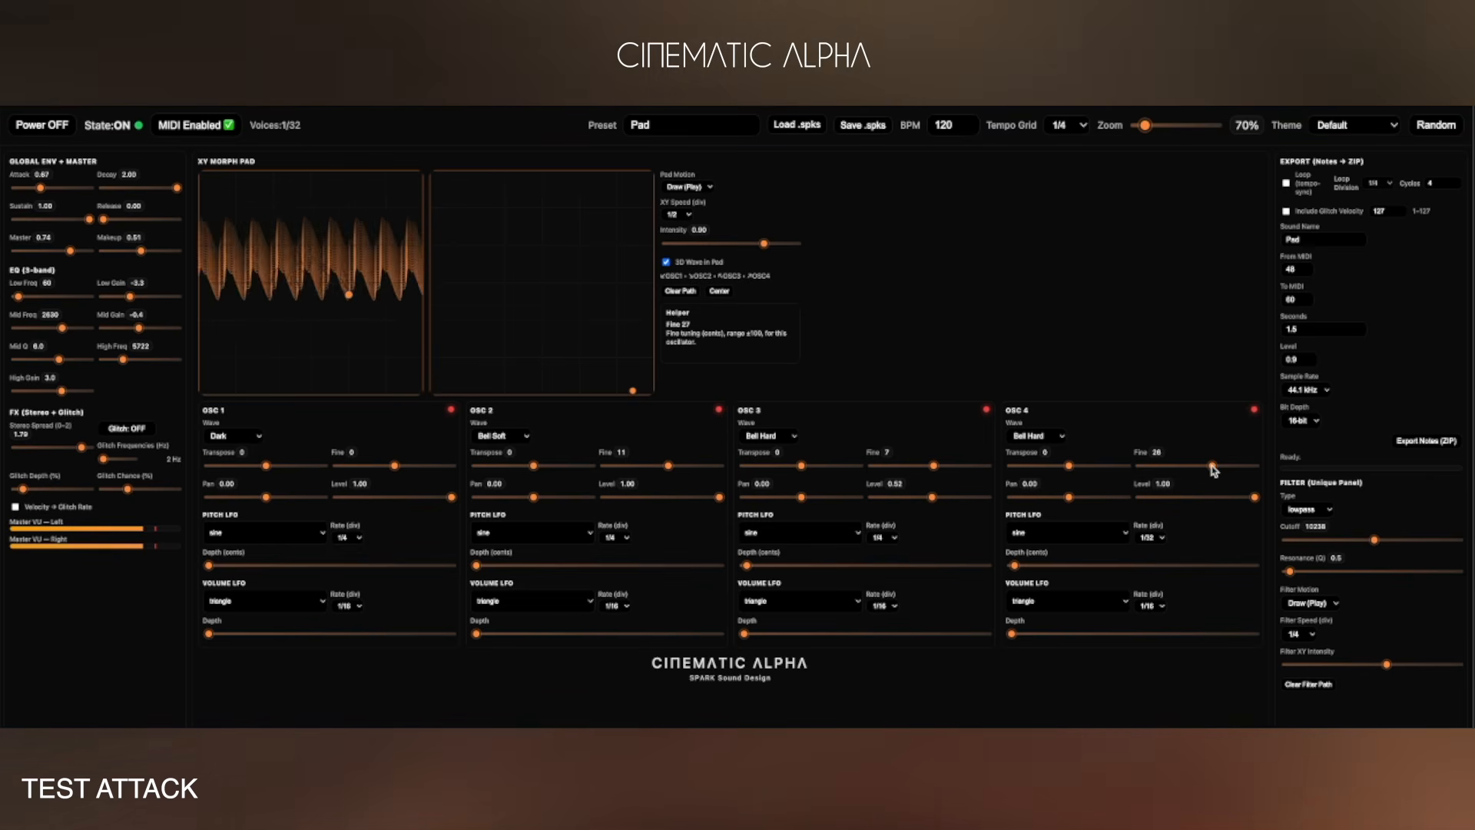
pyautogui.moveTo(935, 467); pyautogui.dragTo(938, 466)
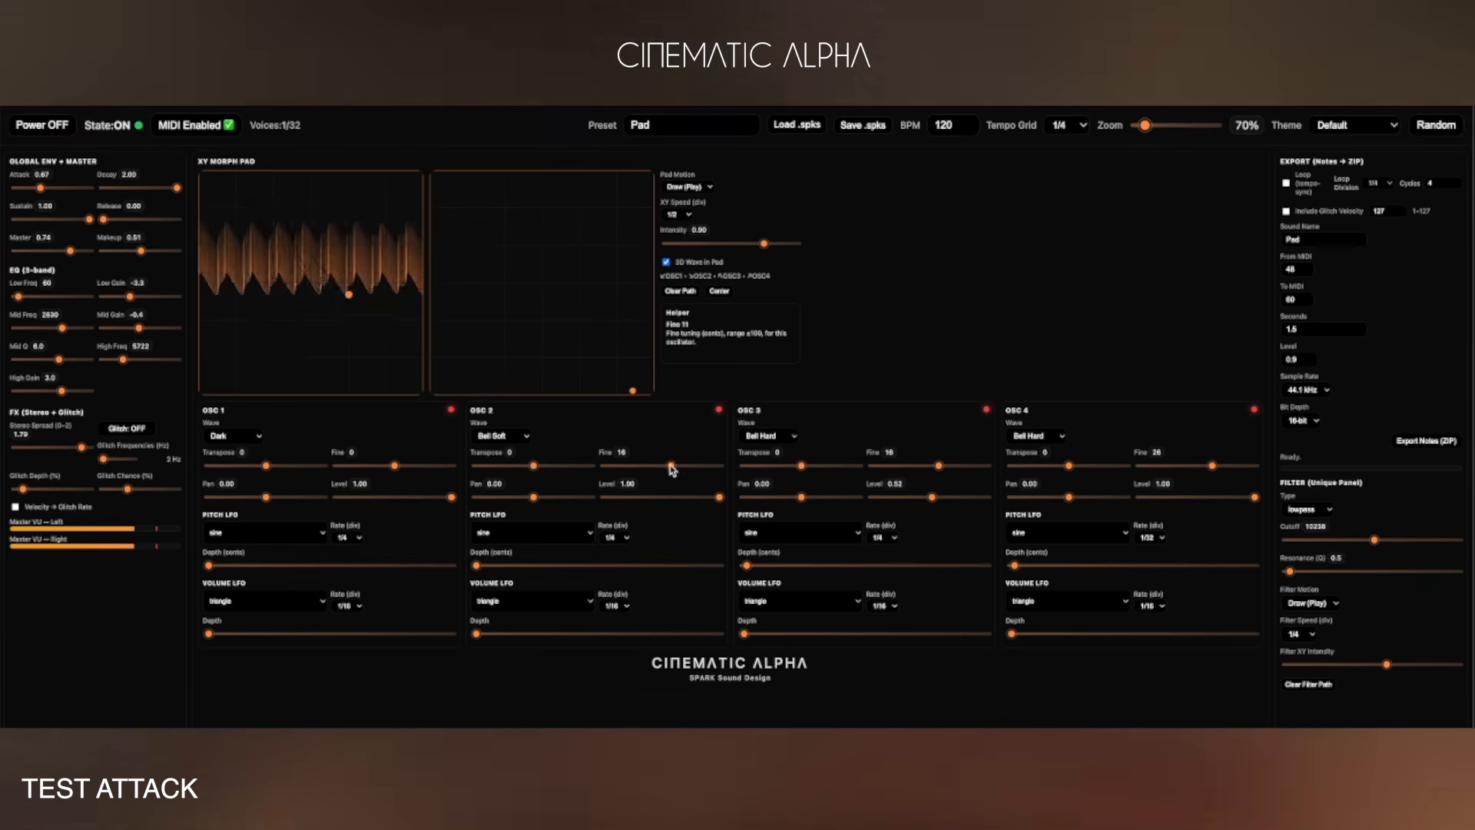
pyautogui.moveTo(673, 469); pyautogui.dragTo(668, 469)
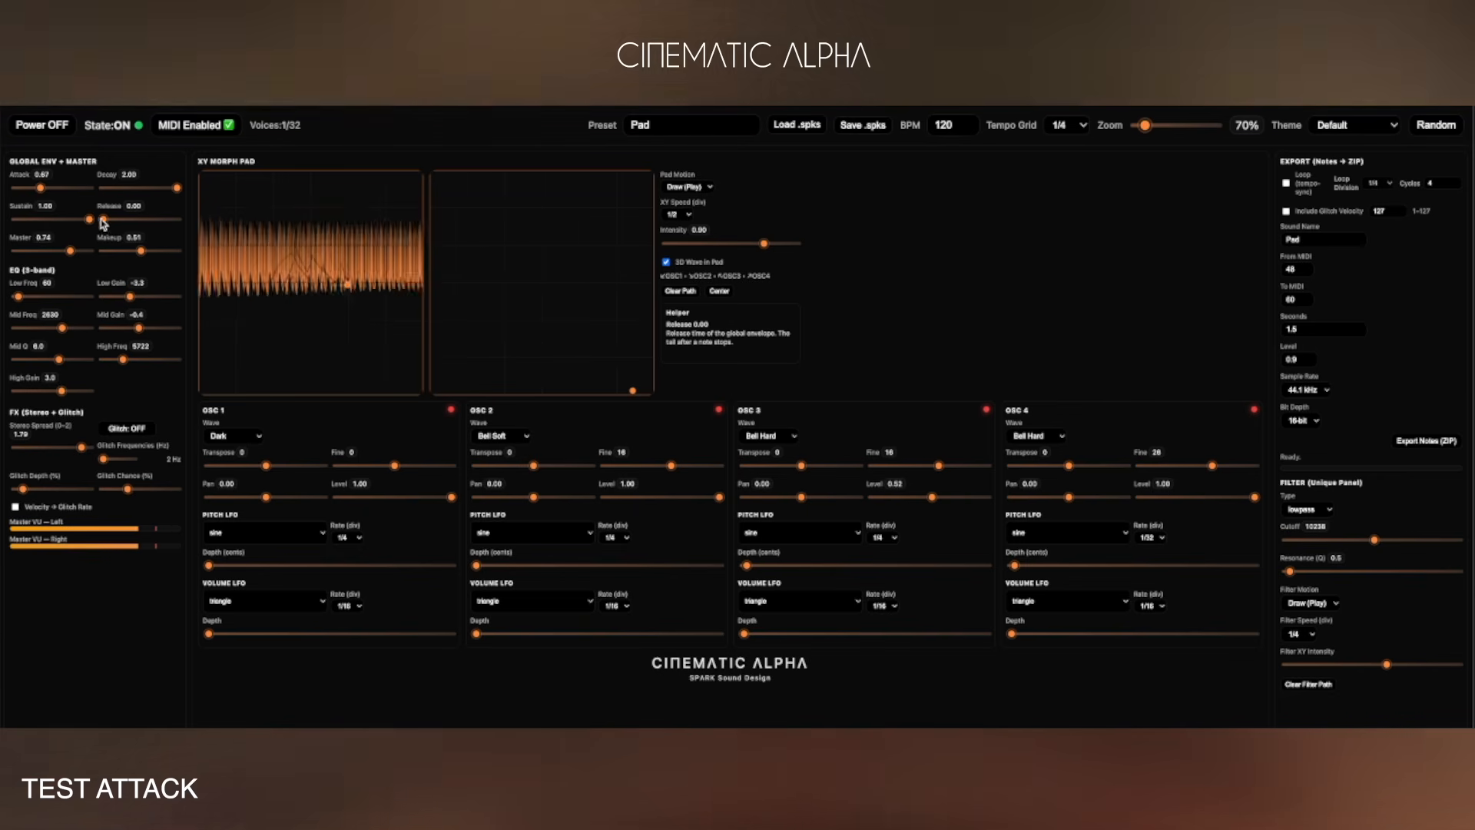
# Set the global release and OSC 1's level to about 0.61, and pan OSC 3 to about -0.74.
pyautogui.moveTo(103, 220); pyautogui.dragTo(115, 221)
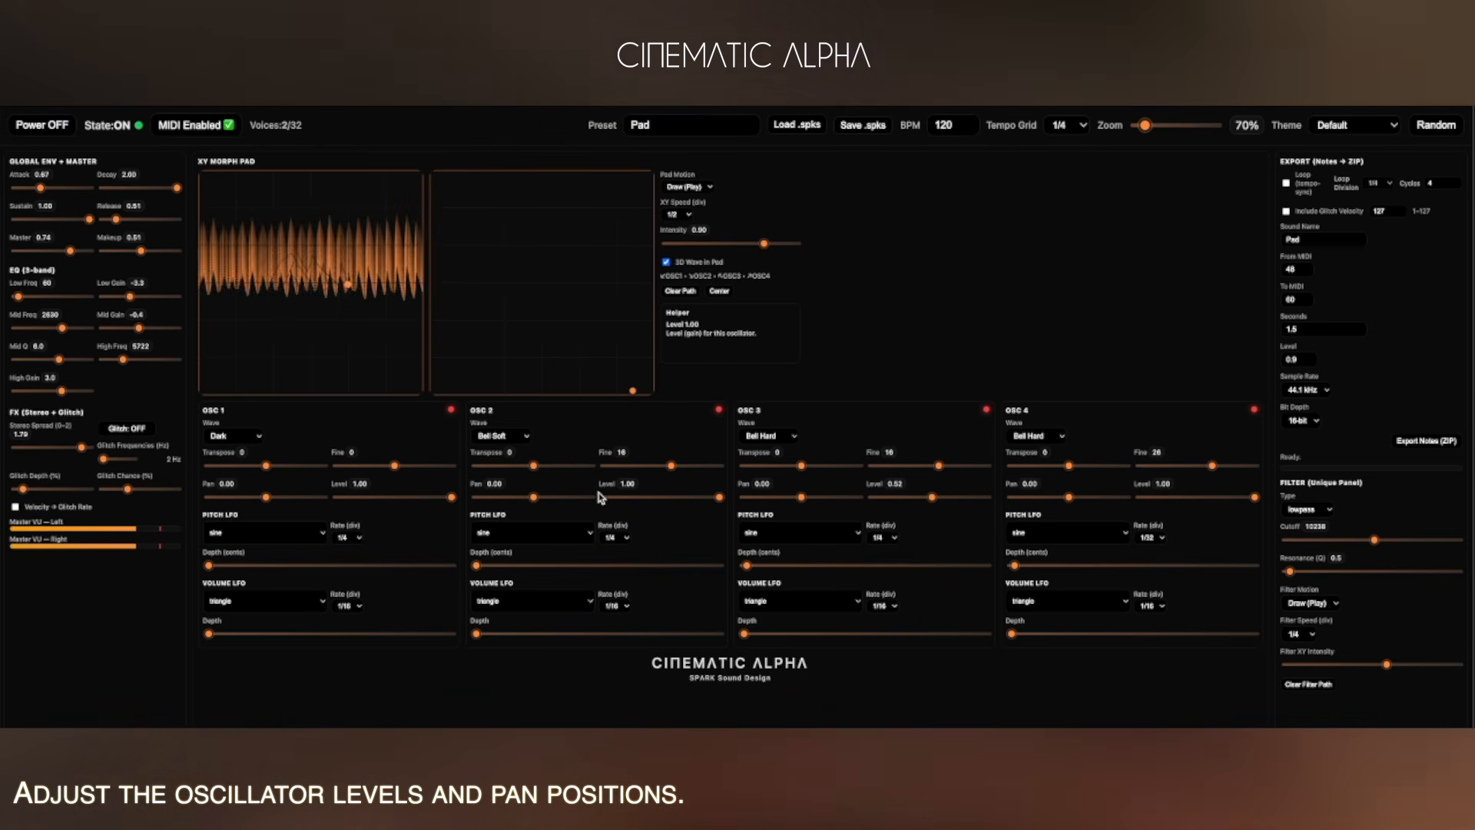
pyautogui.moveTo(451, 497); pyautogui.dragTo(396, 498)
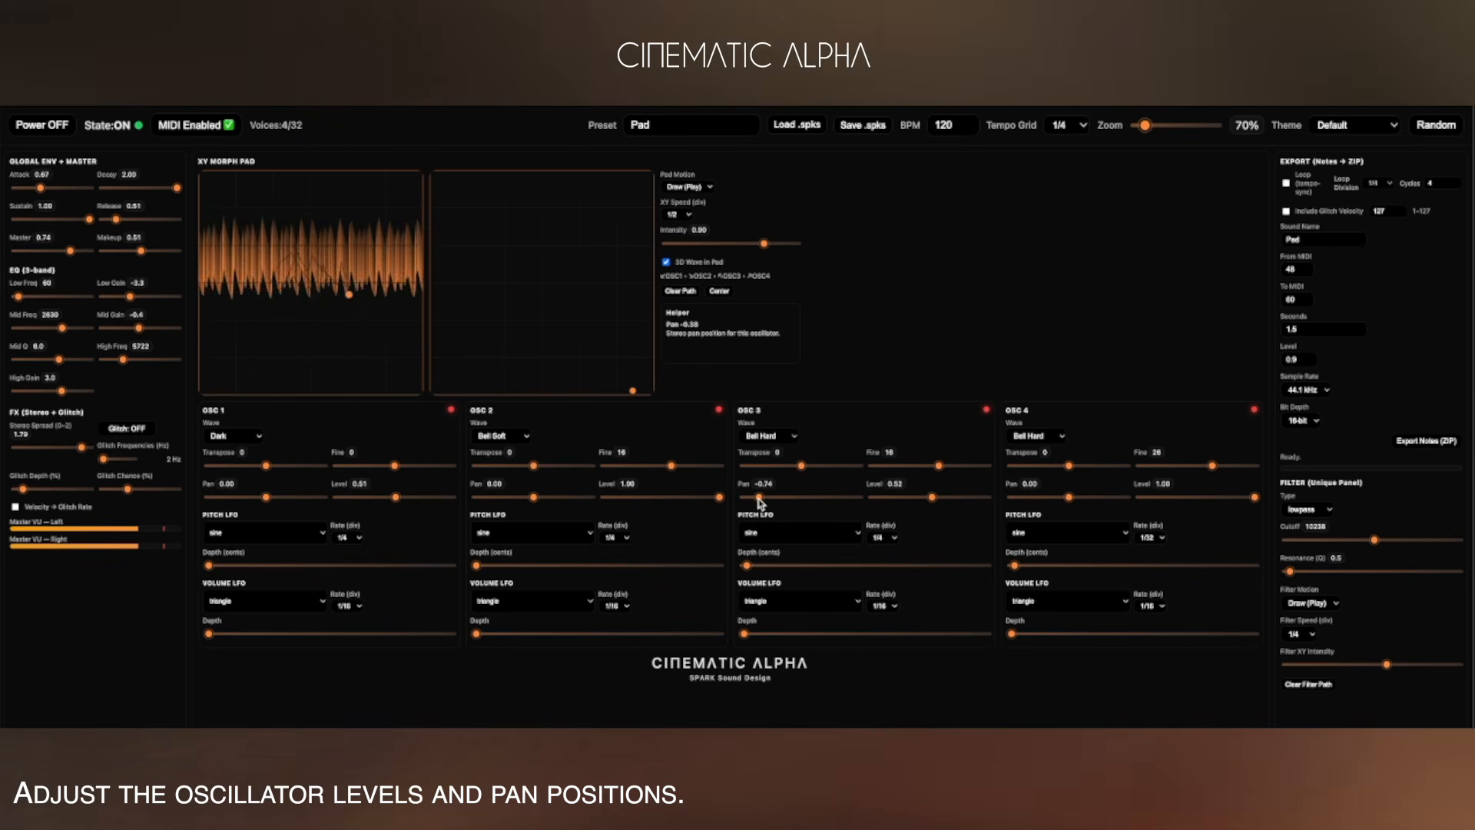
pyautogui.moveTo(760, 504); pyautogui.dragTo(758, 503)
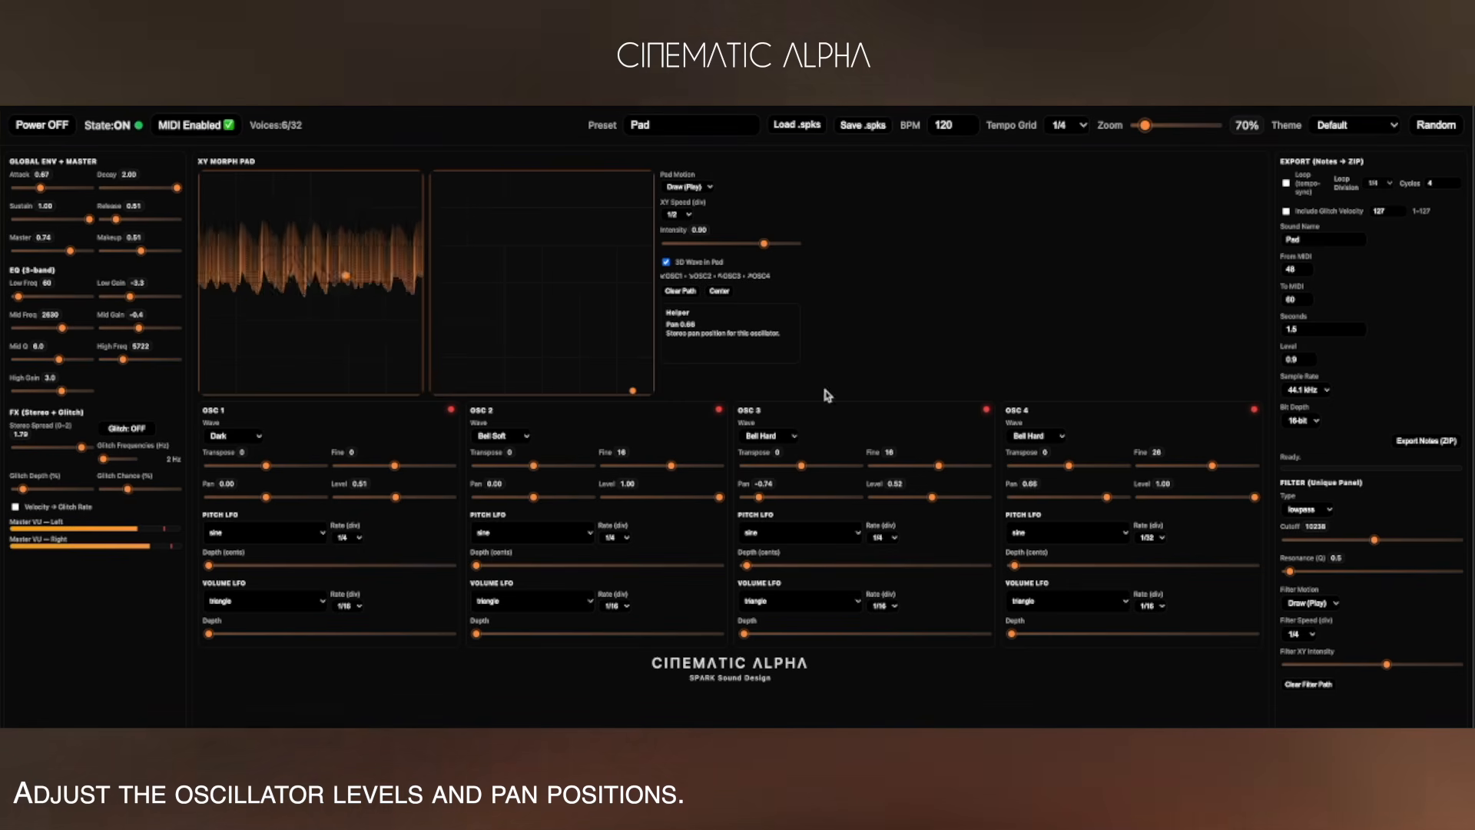
# Set the EQ low gain to 3.0 and switch on Glitch, raising its glitch depth slightly.
pyautogui.moveTo(134, 300); pyautogui.dragTo(151, 303)
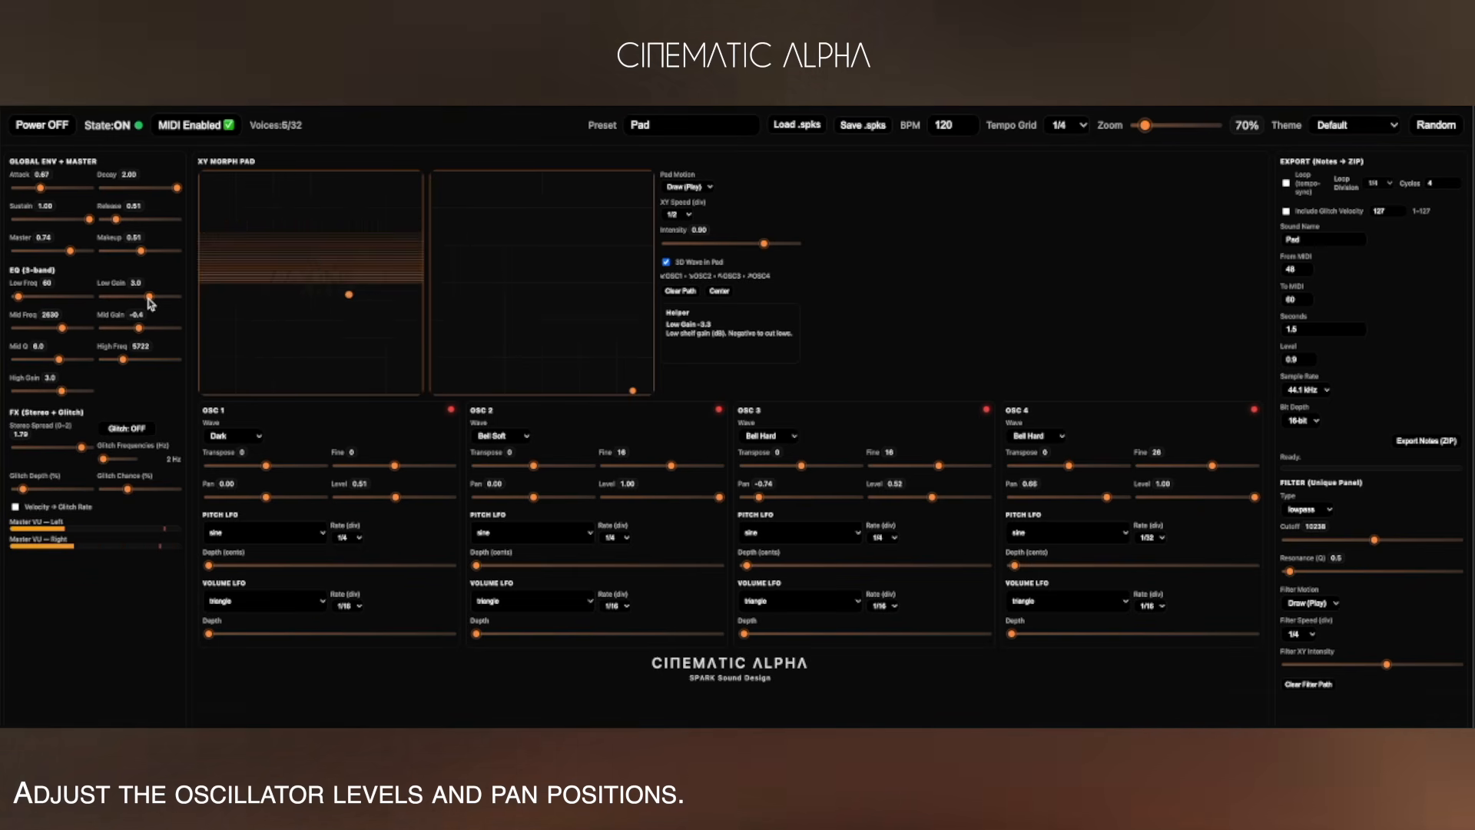
pyautogui.click(127, 428)
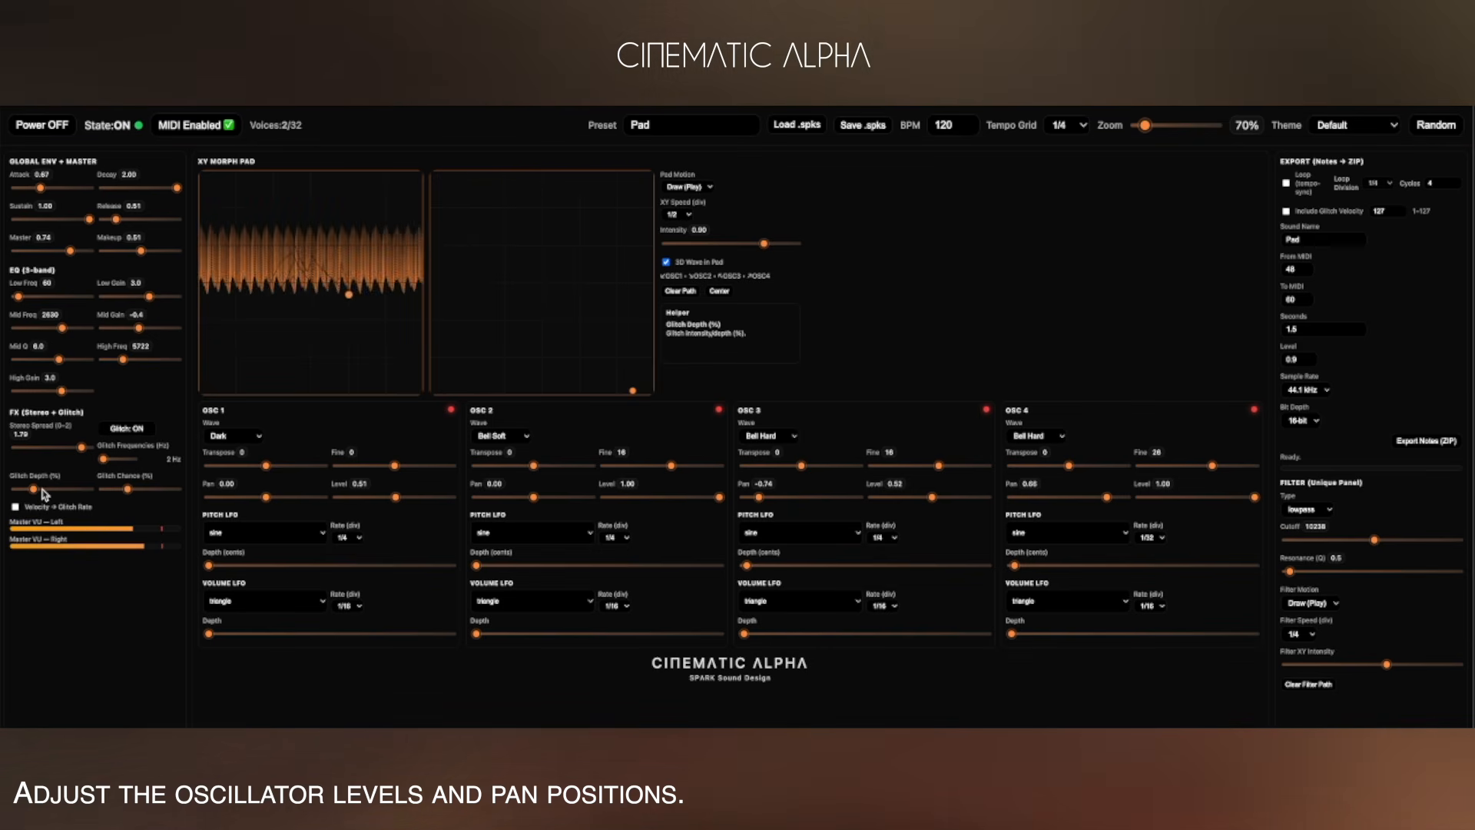
pyautogui.moveTo(128, 488); pyautogui.dragTo(149, 490)
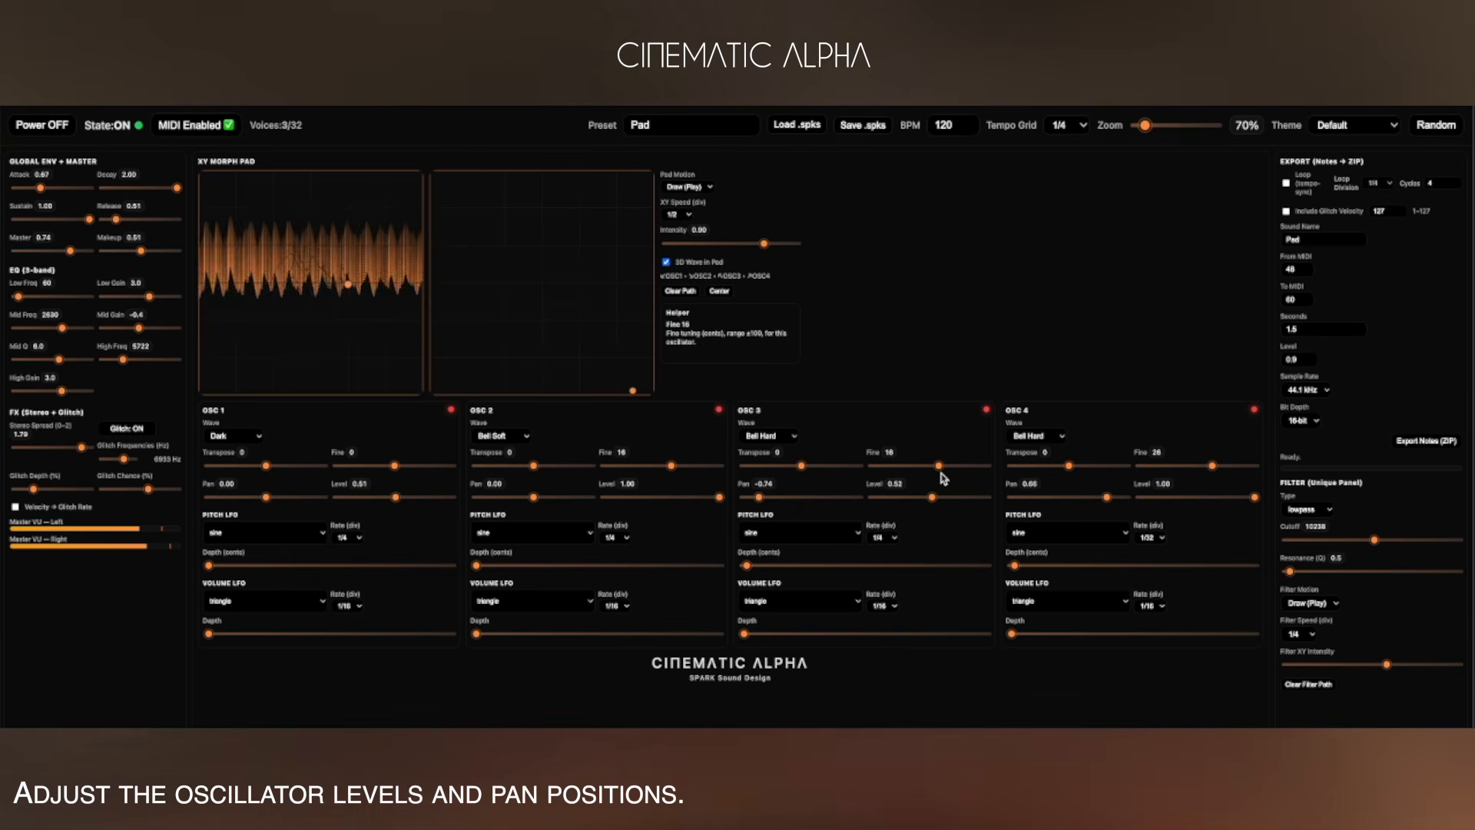
# Set OSC 3's fine tuning to 27 and OSC 2's fine tuning to 15, and lower the glitch depth a little.
pyautogui.moveTo(945, 471); pyautogui.dragTo(949, 471)
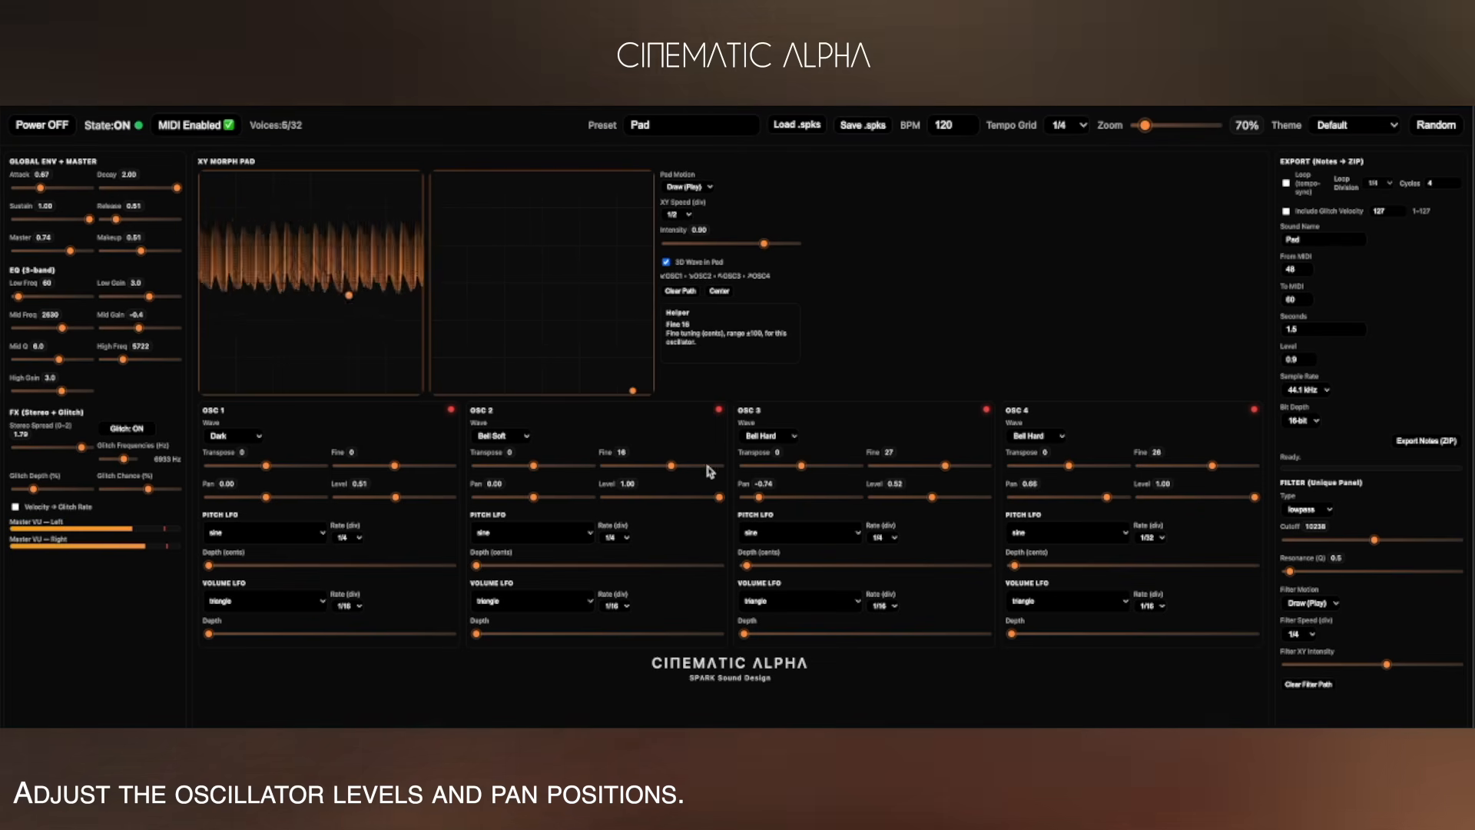
pyautogui.moveTo(671, 467); pyautogui.dragTo(687, 466)
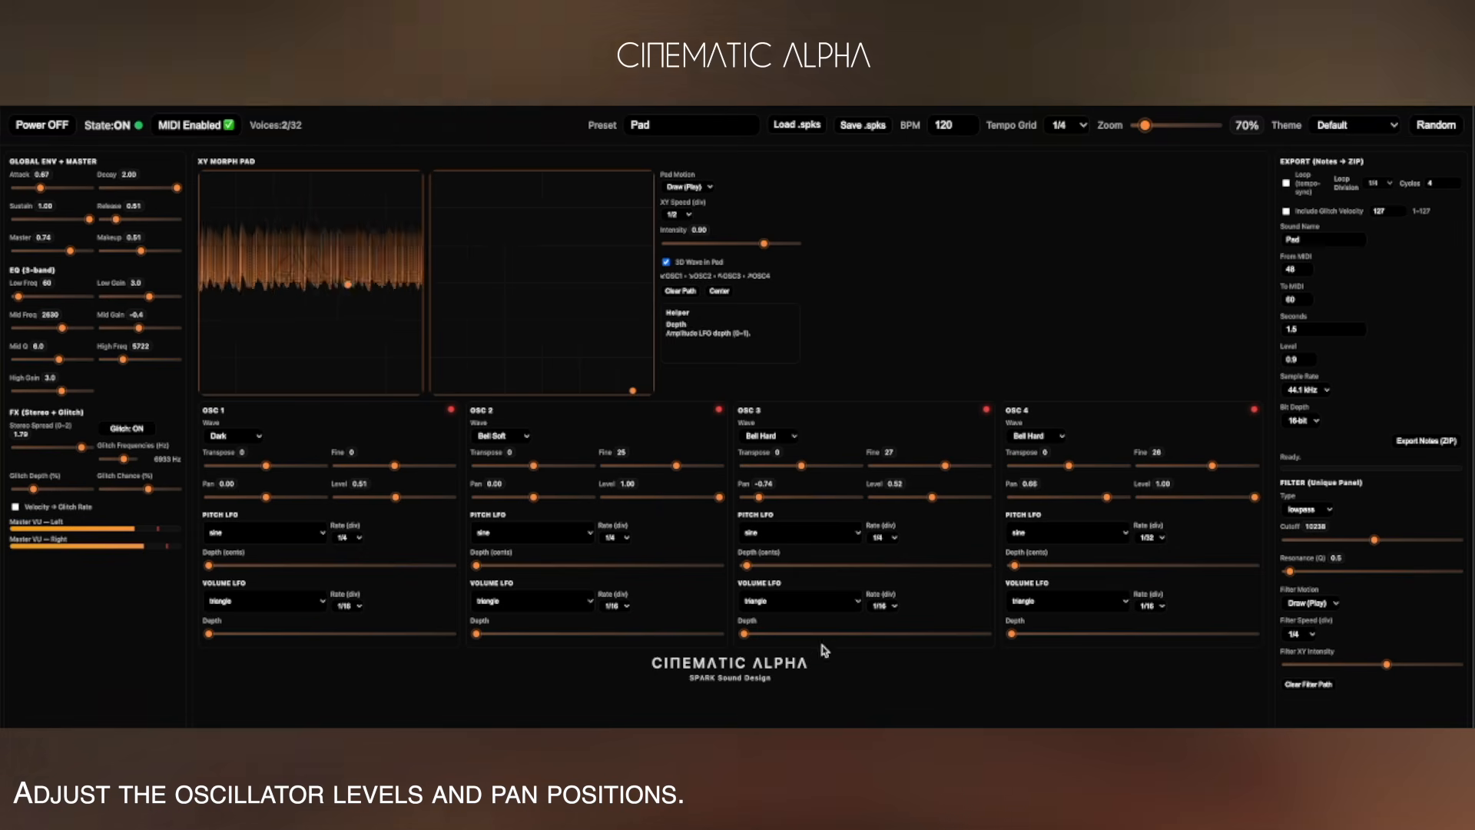
pyautogui.moveTo(34, 489); pyautogui.dragTo(26, 490)
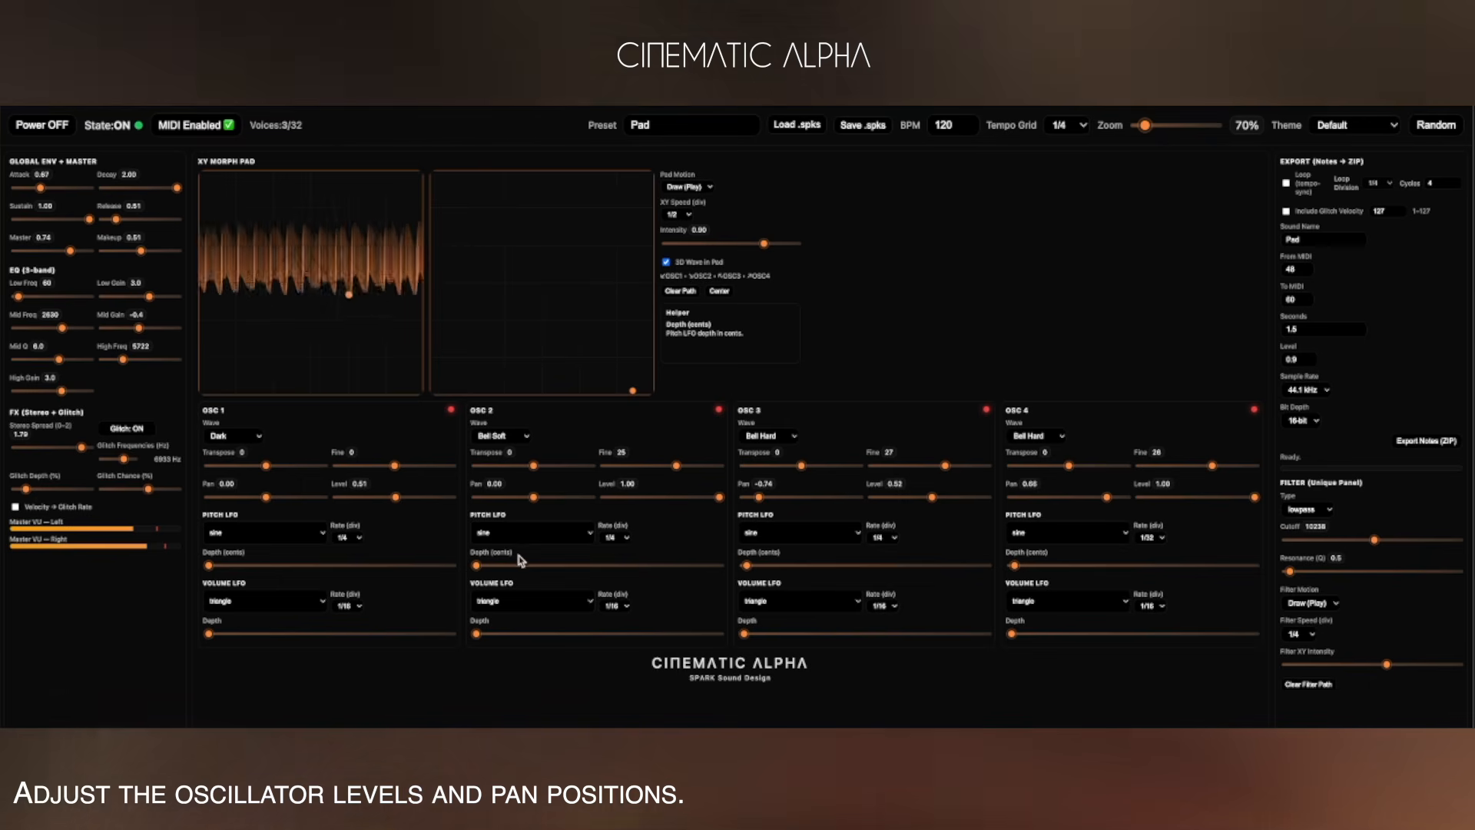
pyautogui.click(675, 467)
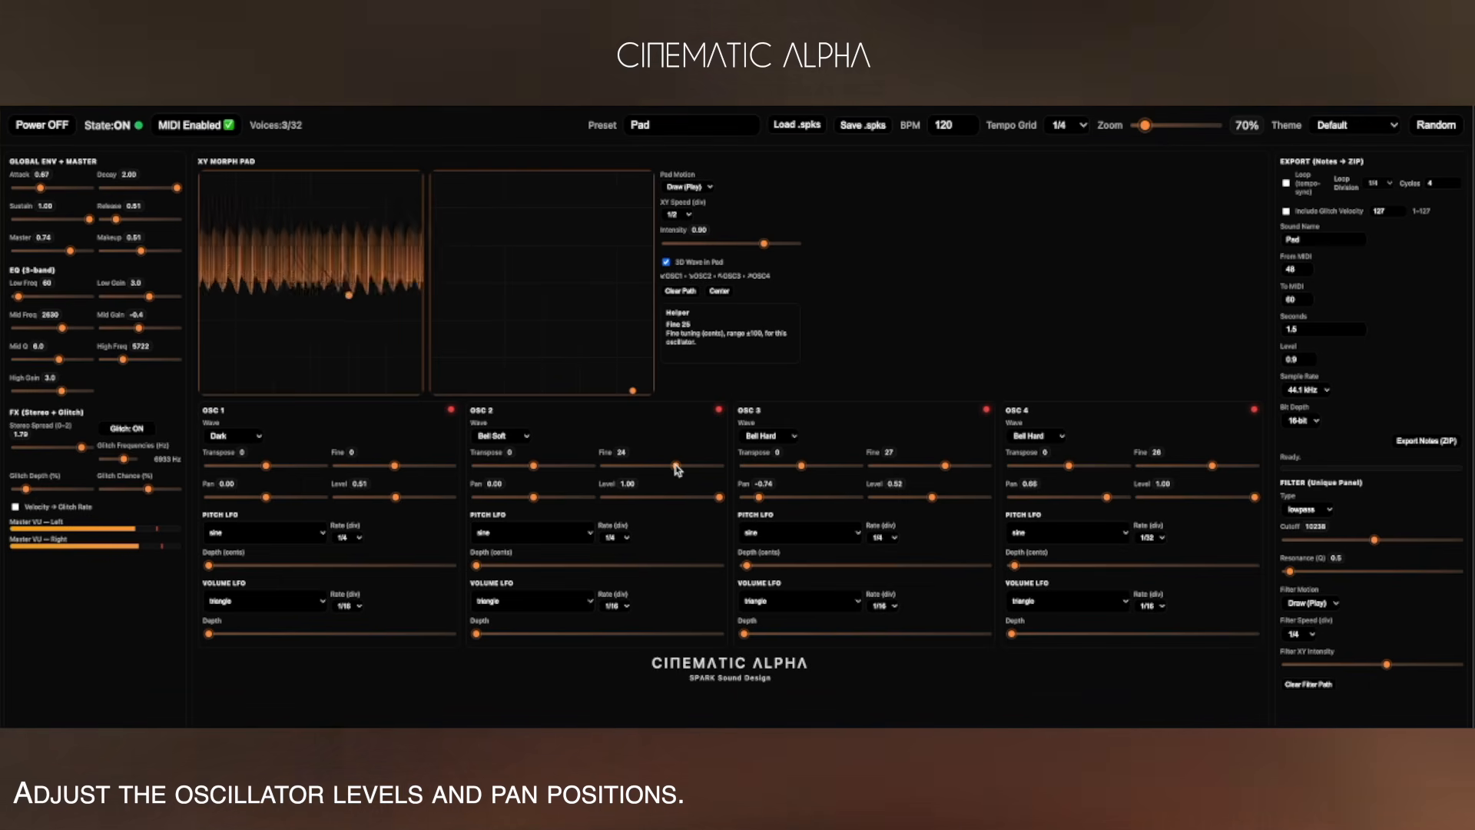
pyautogui.moveTo(675, 466); pyautogui.dragTo(670, 470)
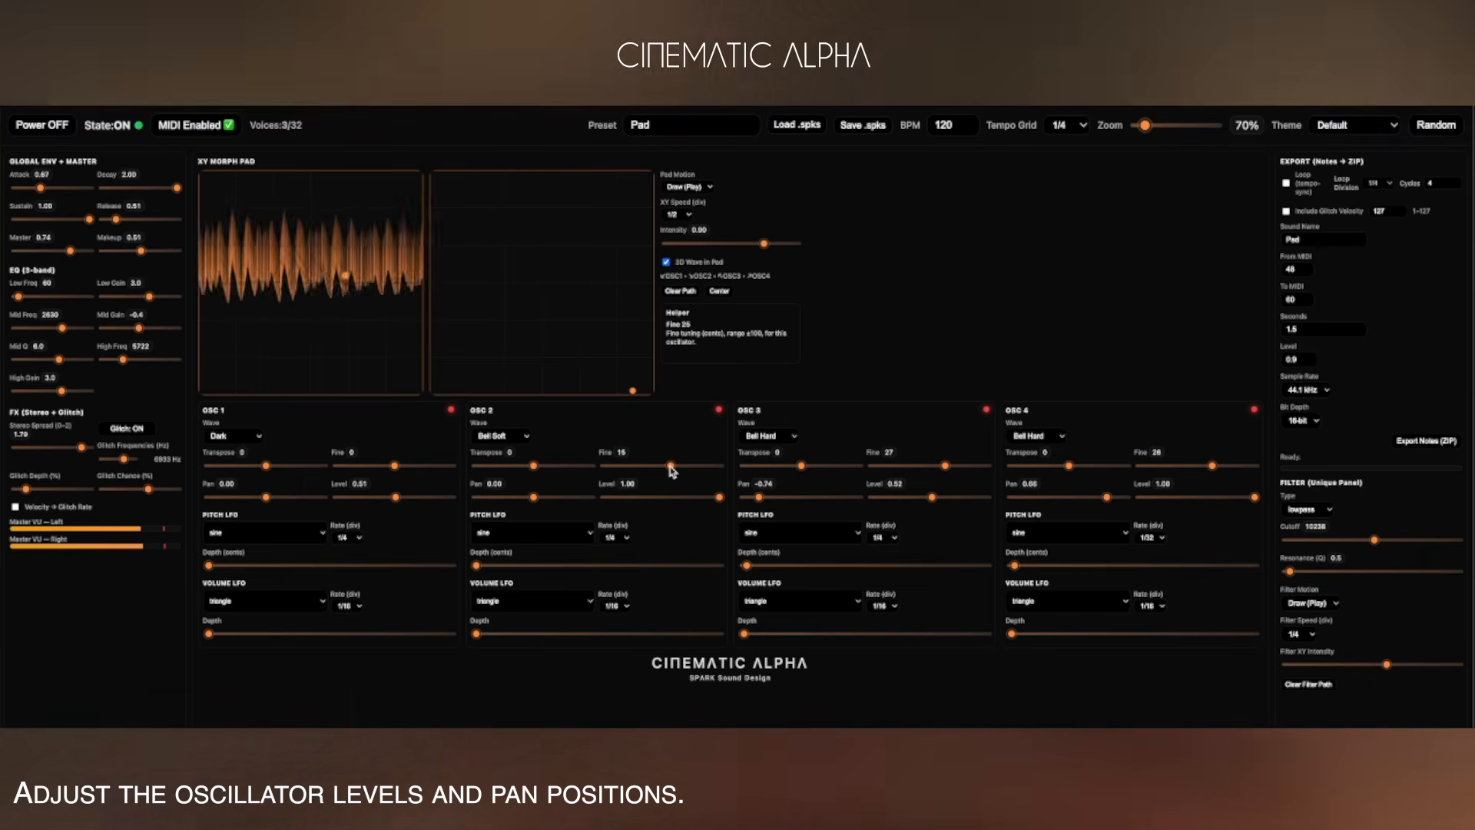
# Move the XY morph pad point slightly lower and set the XY speed to 1/32.
pyautogui.moveTo(322, 296)
pyautogui.mouseDown()
pyautogui.moveTo(270, 284)
pyautogui.moveTo(325, 317)
pyautogui.mouseUp()
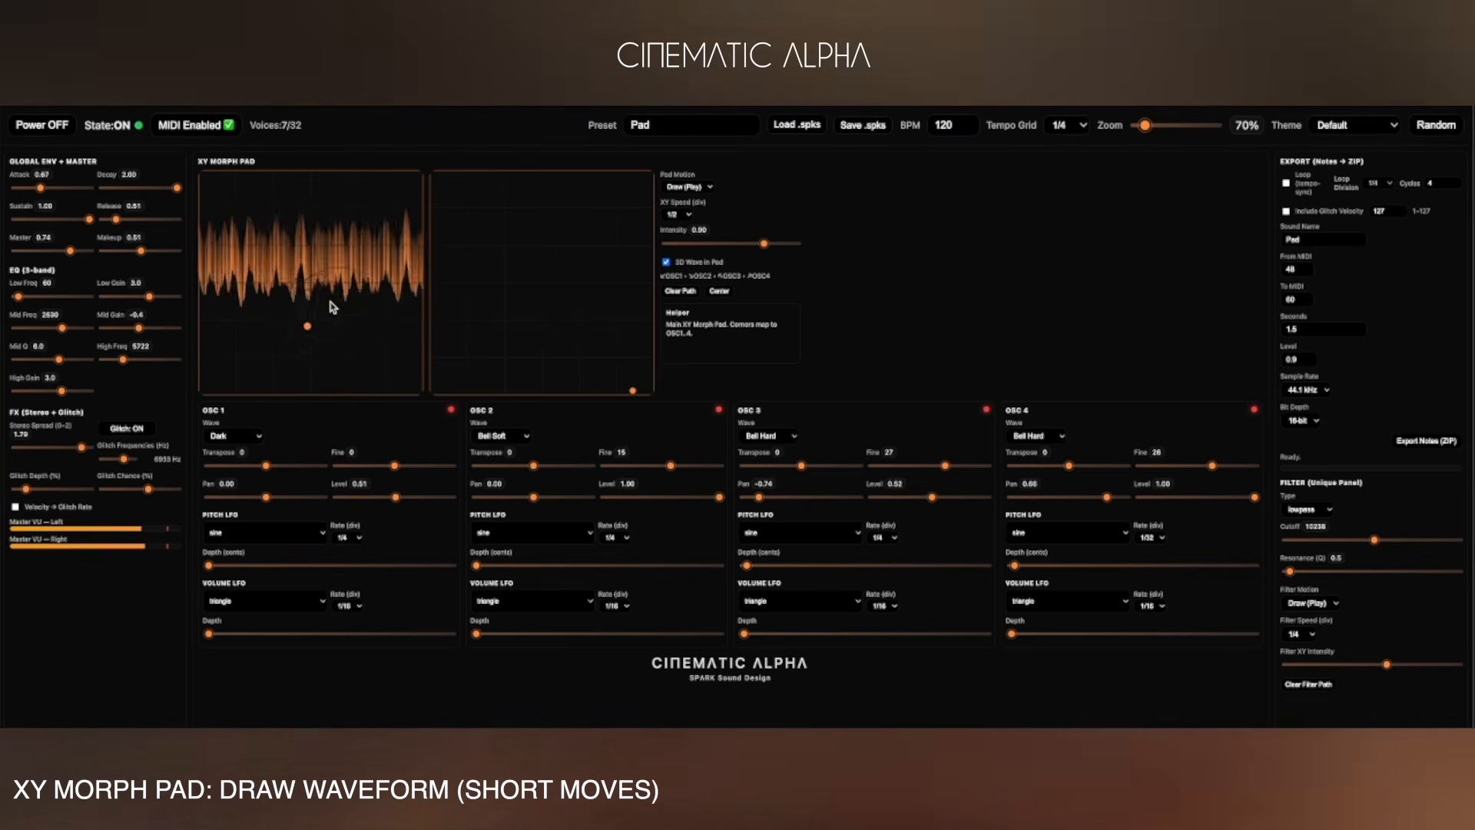
pyautogui.moveTo(361, 340); pyautogui.dragTo(329, 303)
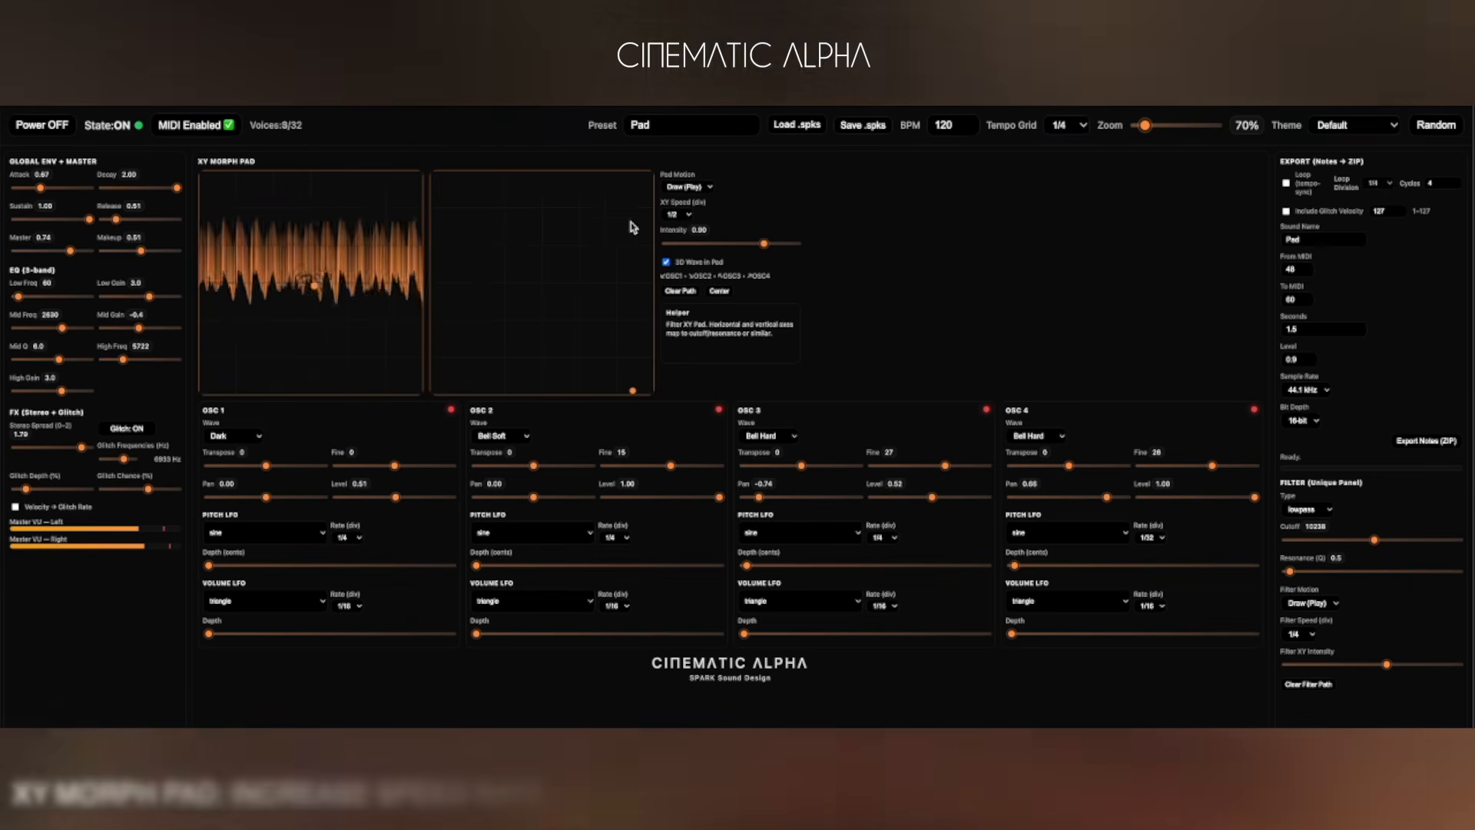
pyautogui.click(683, 216)
pyautogui.click(690, 283)
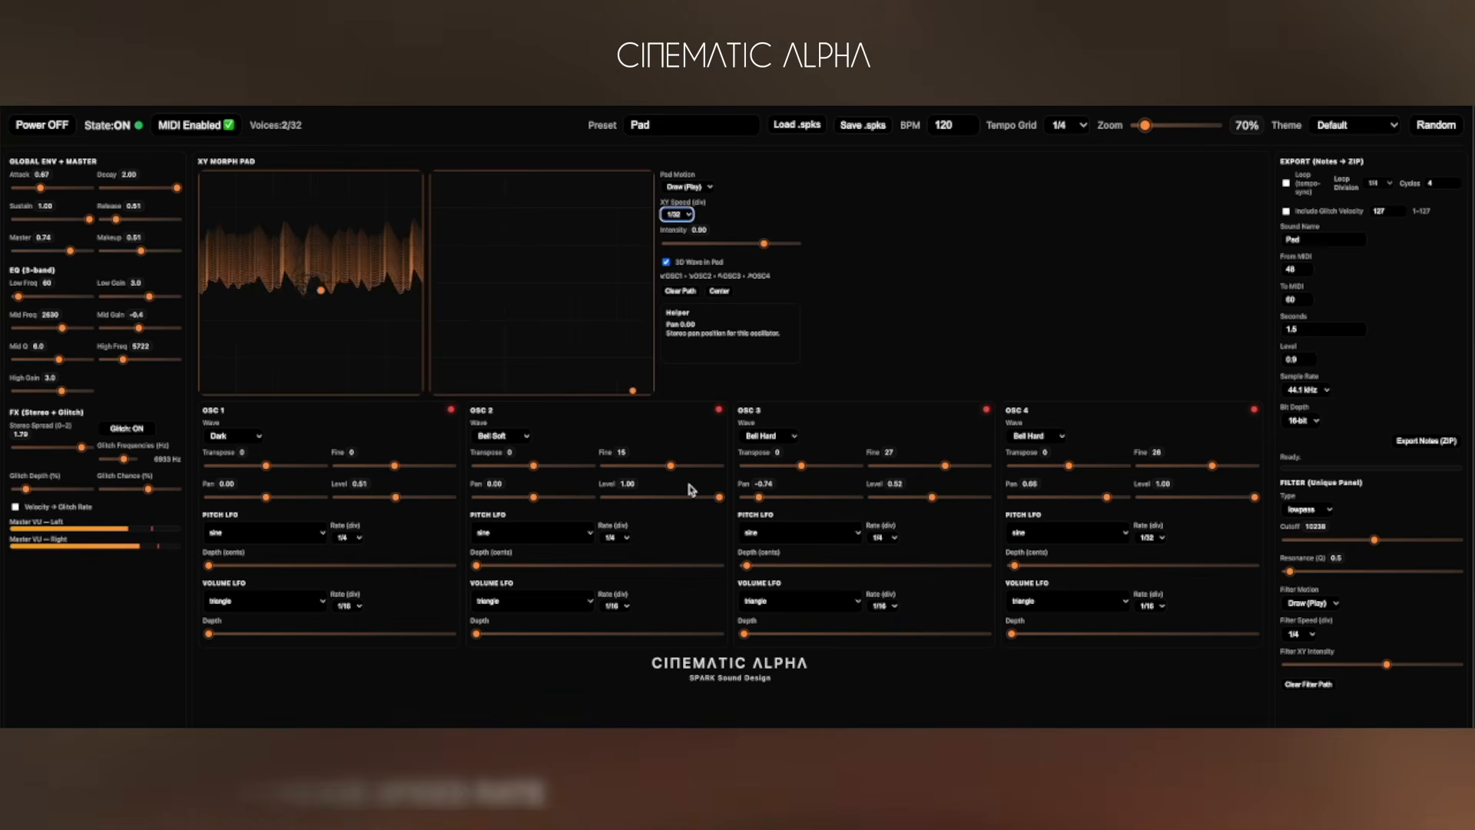
# Set OSC 1's level to 0.70 and OSC 2's to 0.86, and pan OSC 3 to -0.72 and OSC 4 to 0.72.
pyautogui.moveTo(396, 497)
pyautogui.mouseDown()
pyautogui.moveTo(334, 500)
pyautogui.moveTo(444, 502)
pyautogui.moveTo(417, 505)
pyautogui.mouseUp()
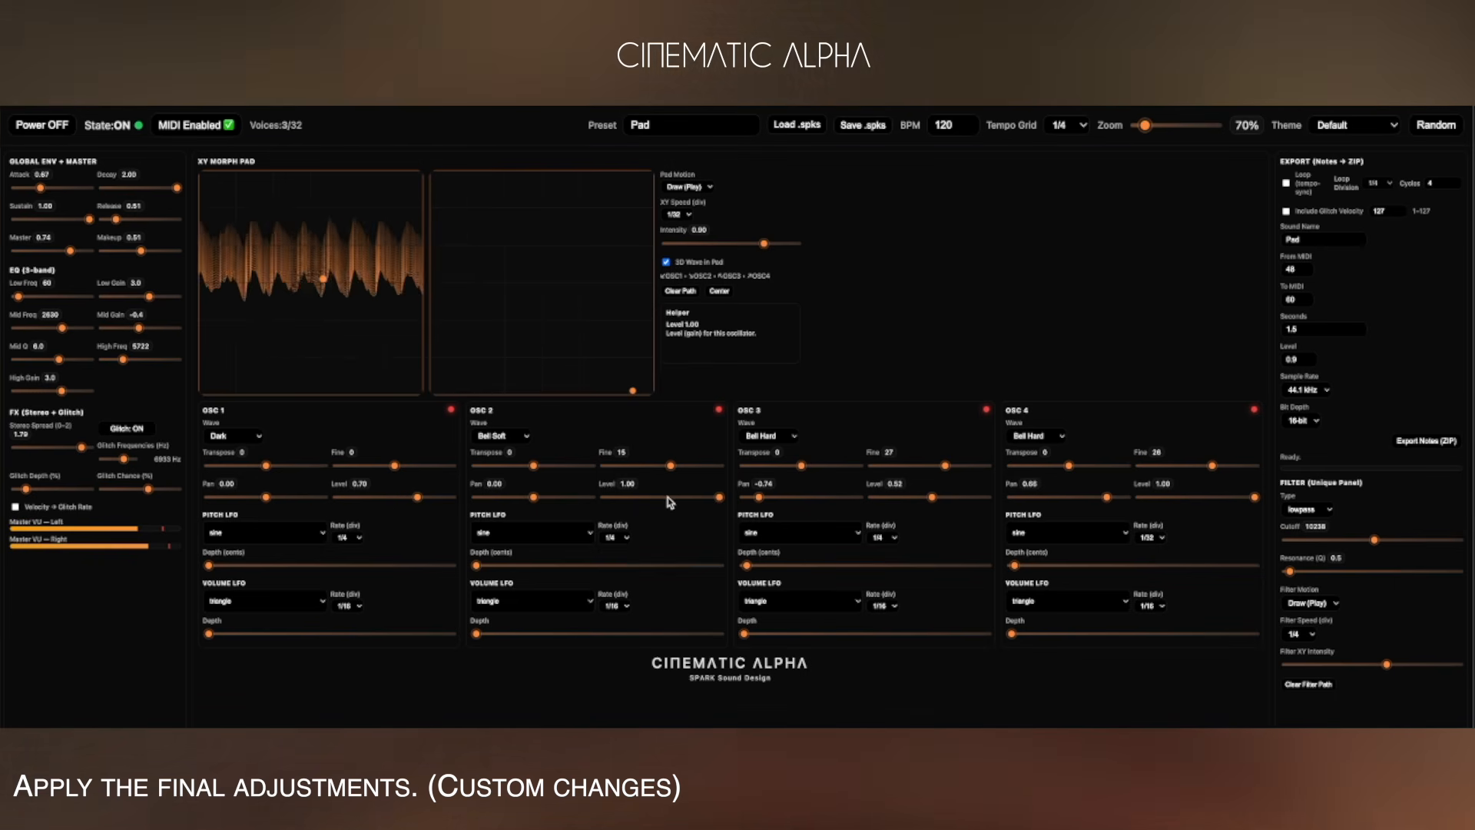
pyautogui.moveTo(702, 500); pyautogui.dragTo(629, 499)
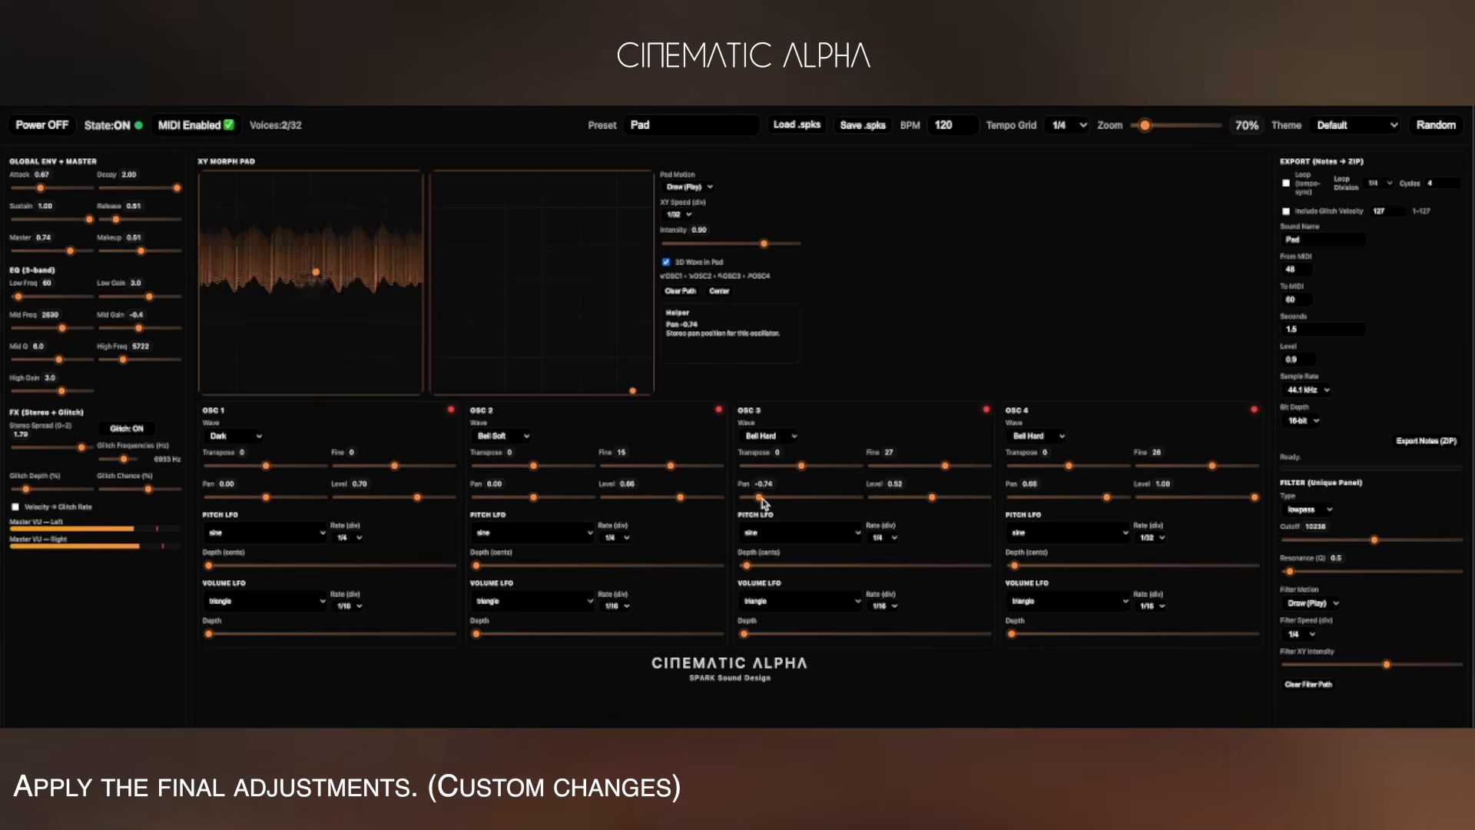
pyautogui.click(762, 500)
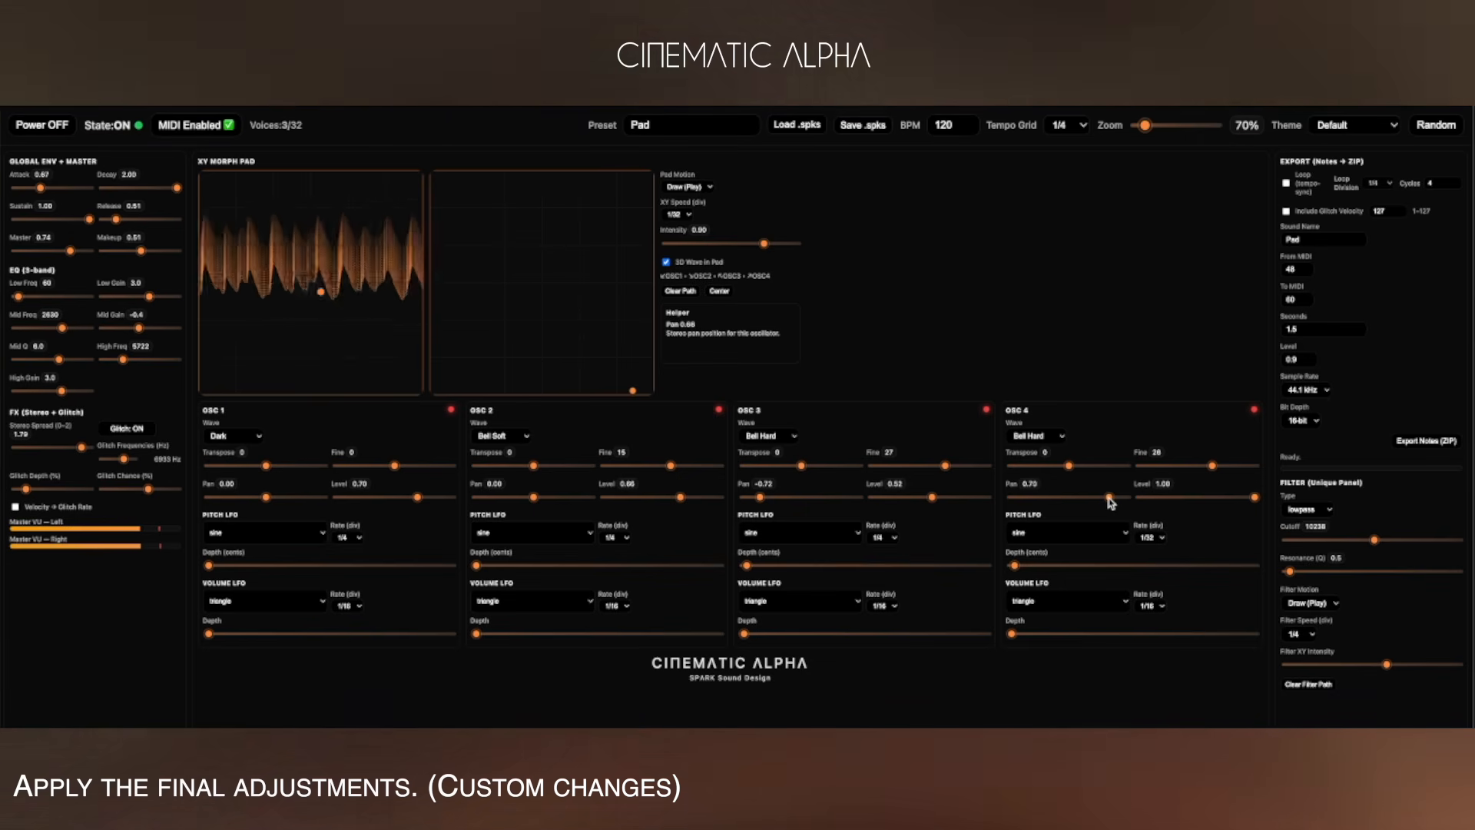
pyautogui.moveTo(1108, 497); pyautogui.dragTo(1109, 498)
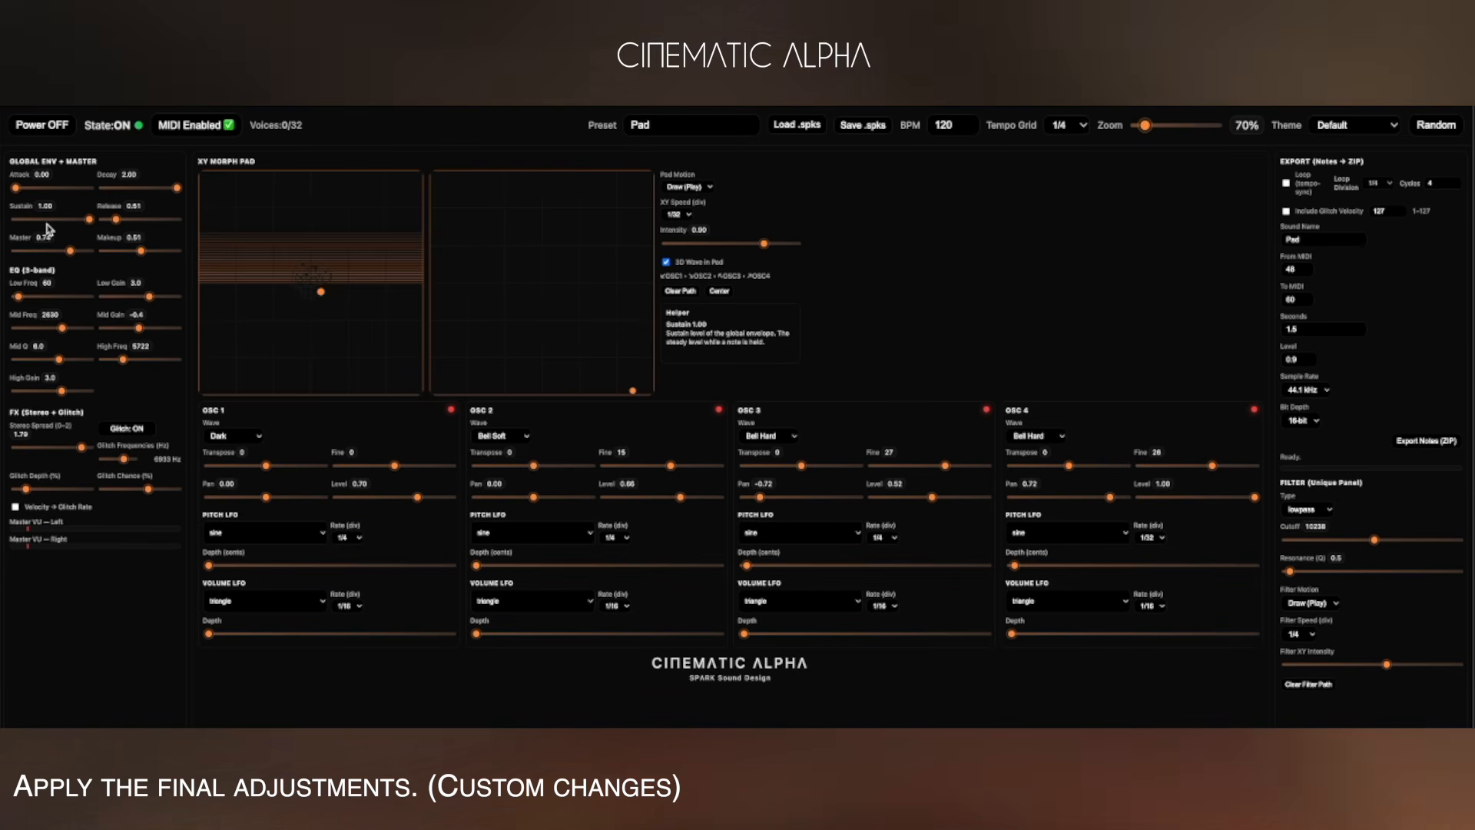
# Lower the global release to 0.53 and name the exported sound MyStrings.
pyautogui.moveTo(115, 219); pyautogui.dragTo(92, 223)
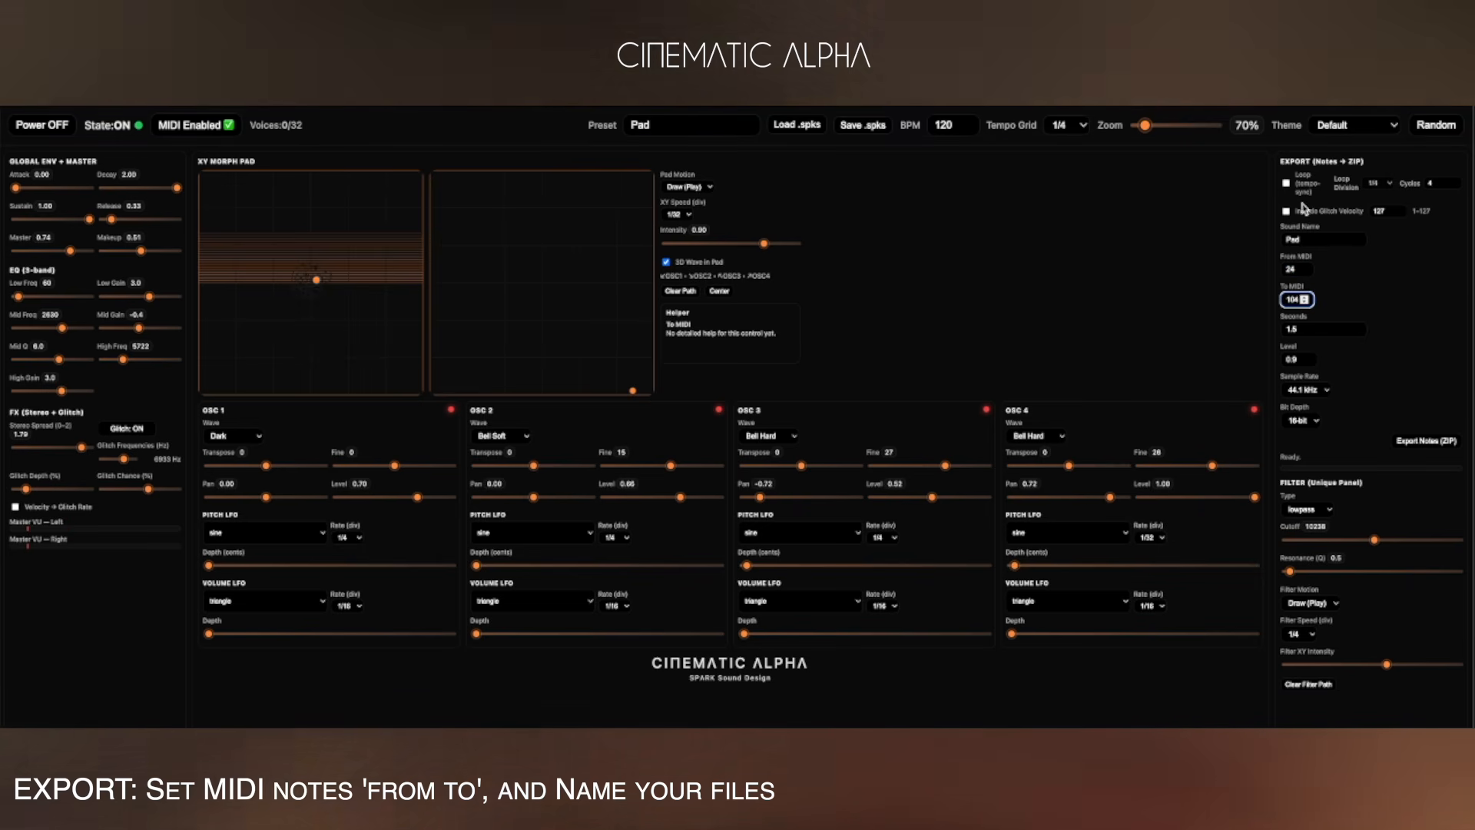
pyautogui.moveTo(1313, 241); pyautogui.dragTo(1253, 236)
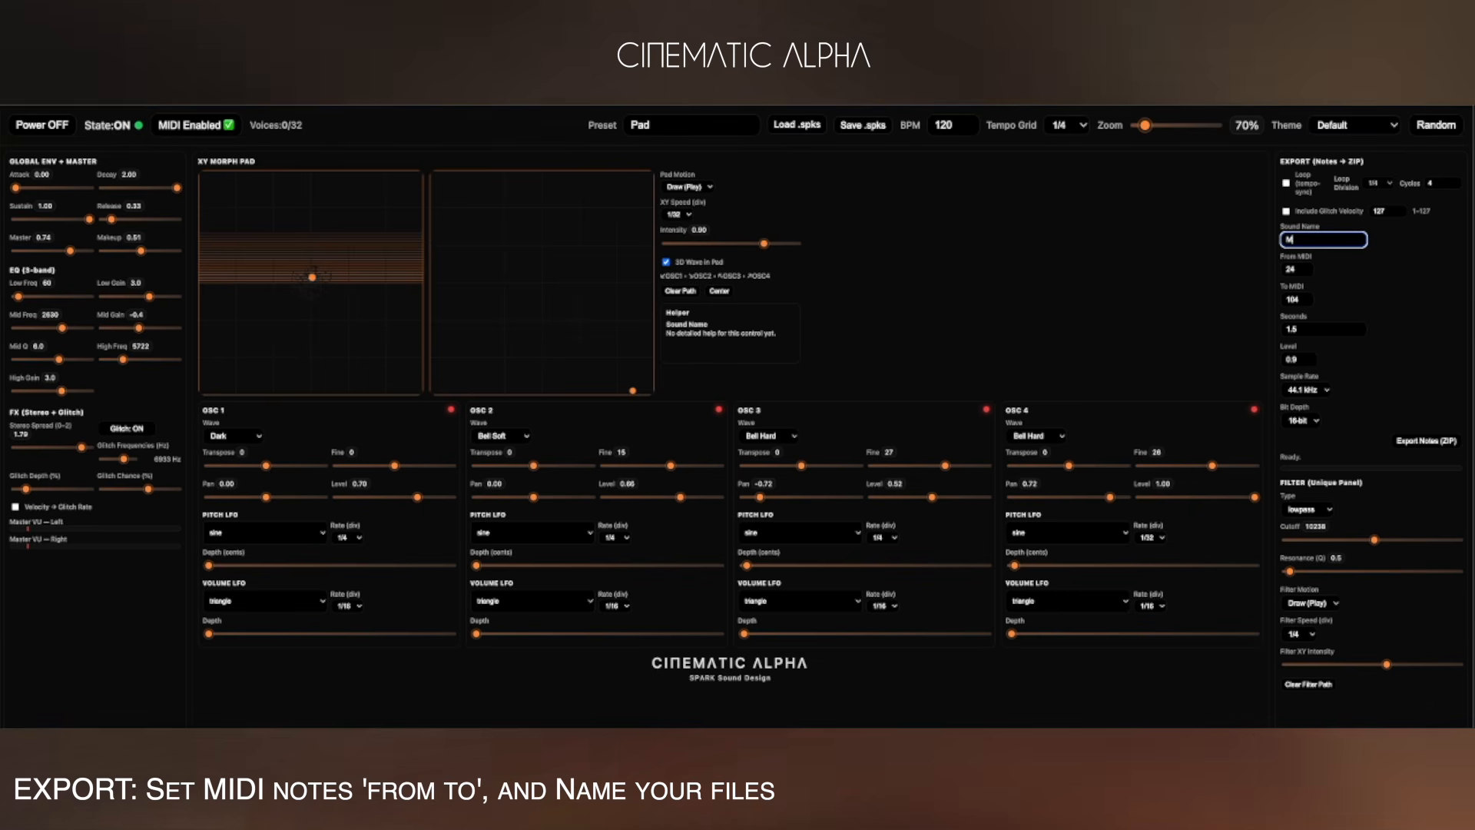
pyautogui.write('MyStrings')
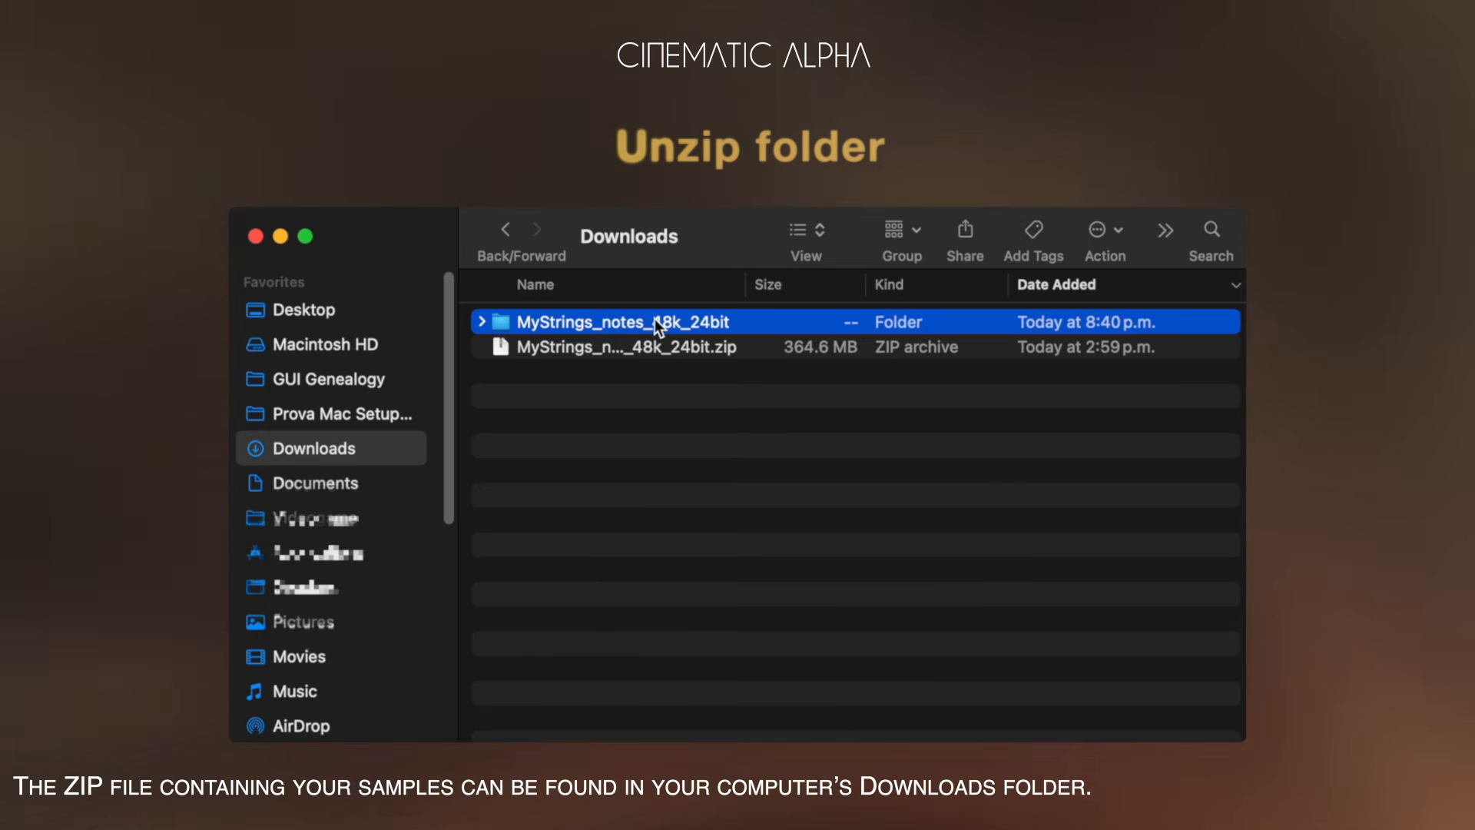
# Switch to Finder, open the unzipped MyStrings_notes_48k_24bit folder and scroll through its WAV files.
pyautogui.doubleClick(655, 321)
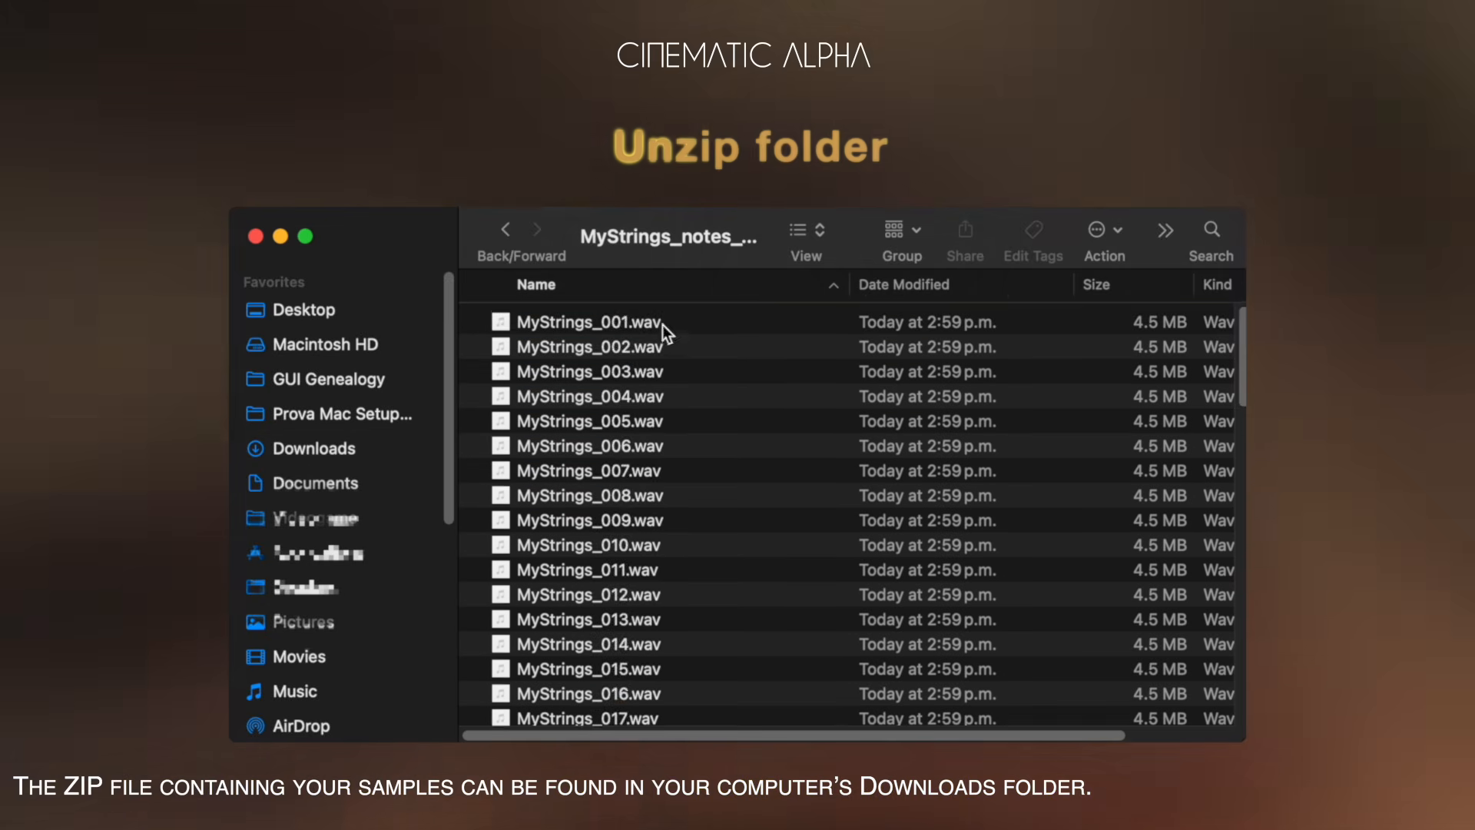
pyautogui.scroll(-20, 690, 448)
pyautogui.scroll(20, 690, 446)
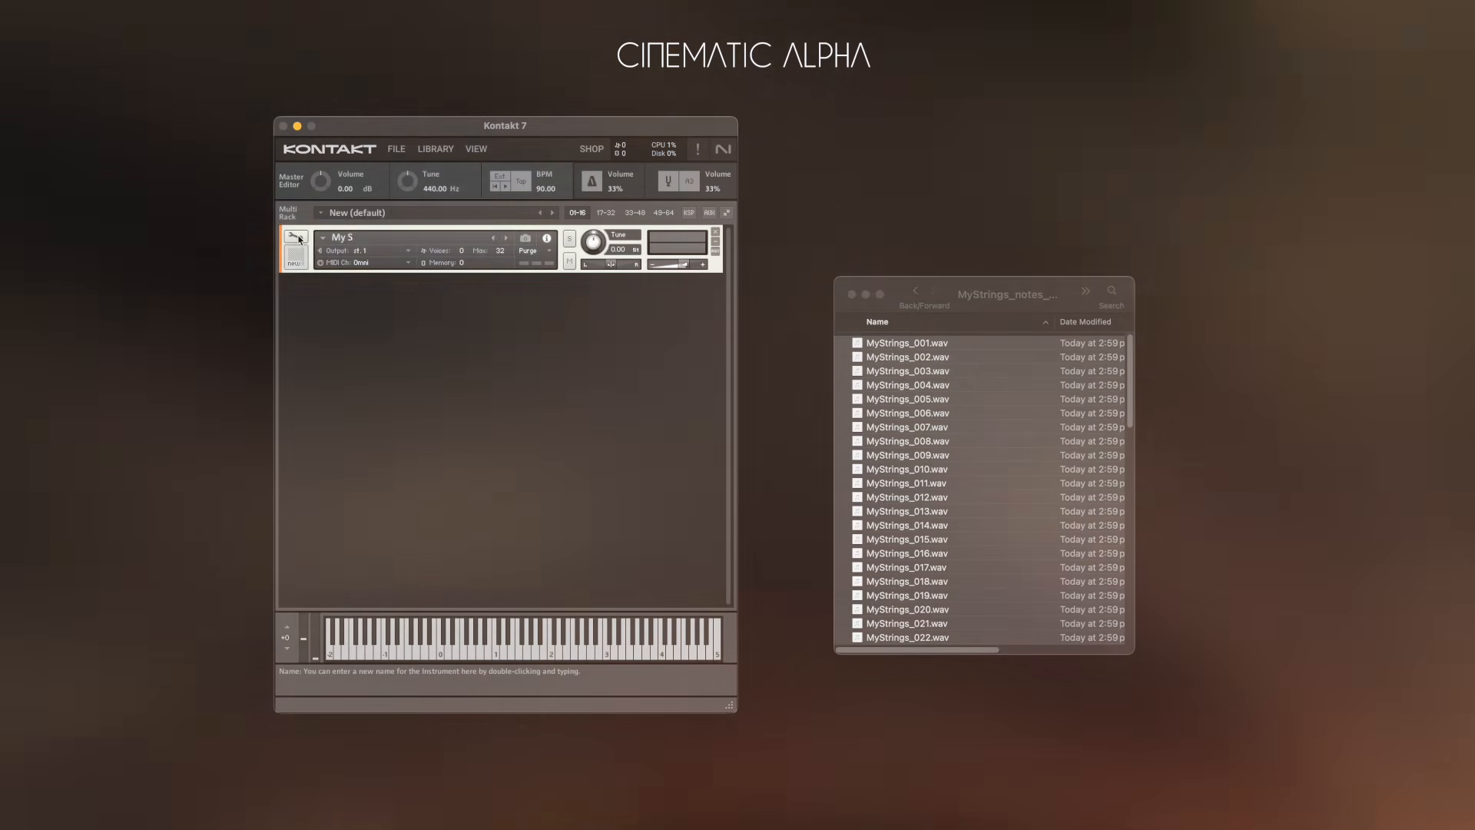
# In Kontakt, name the new instrument My Strings and open its Mapping Editor in edit mode.
pyautogui.write('trings')
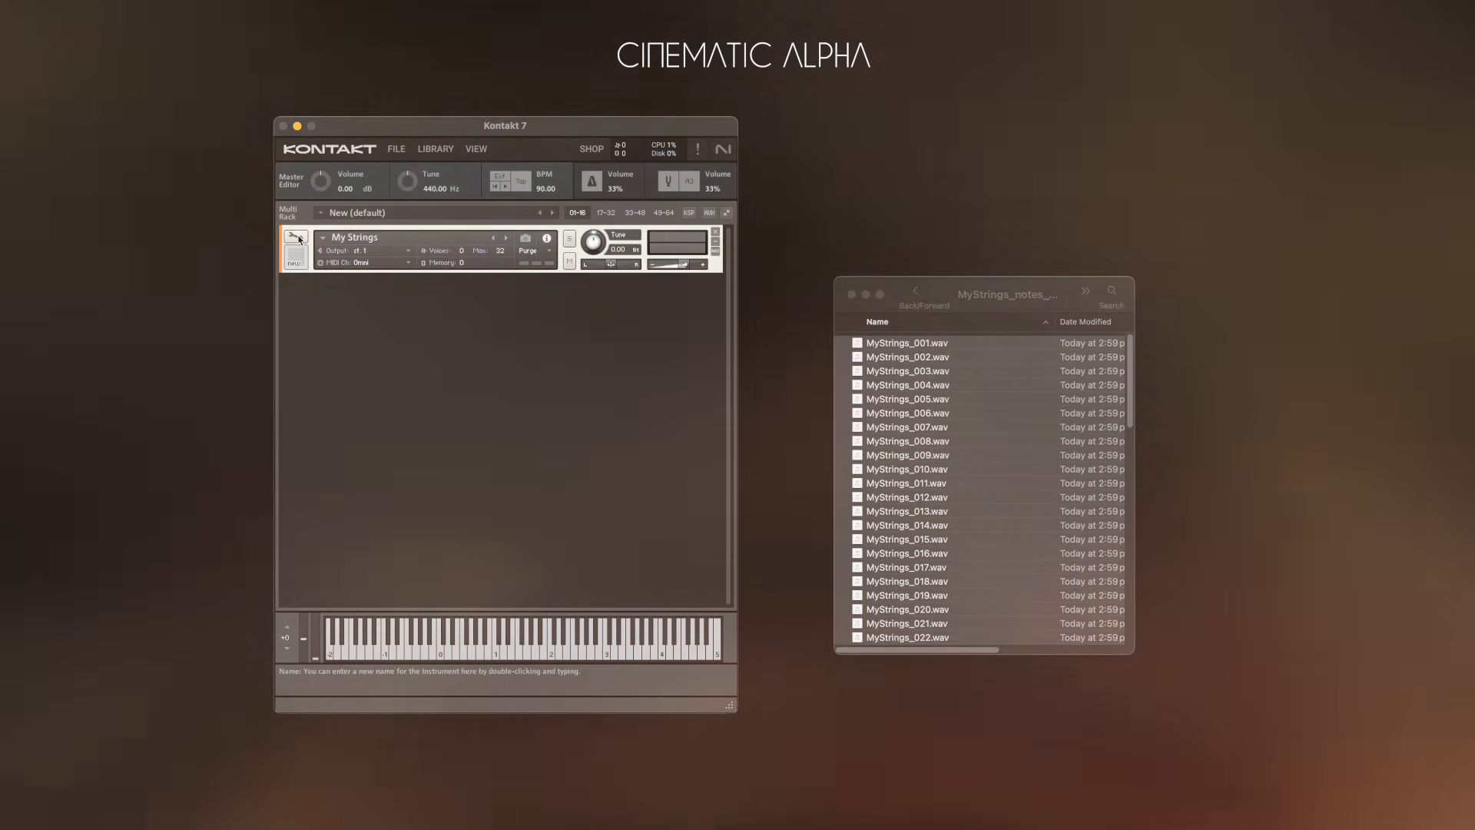
pyautogui.click(297, 238)
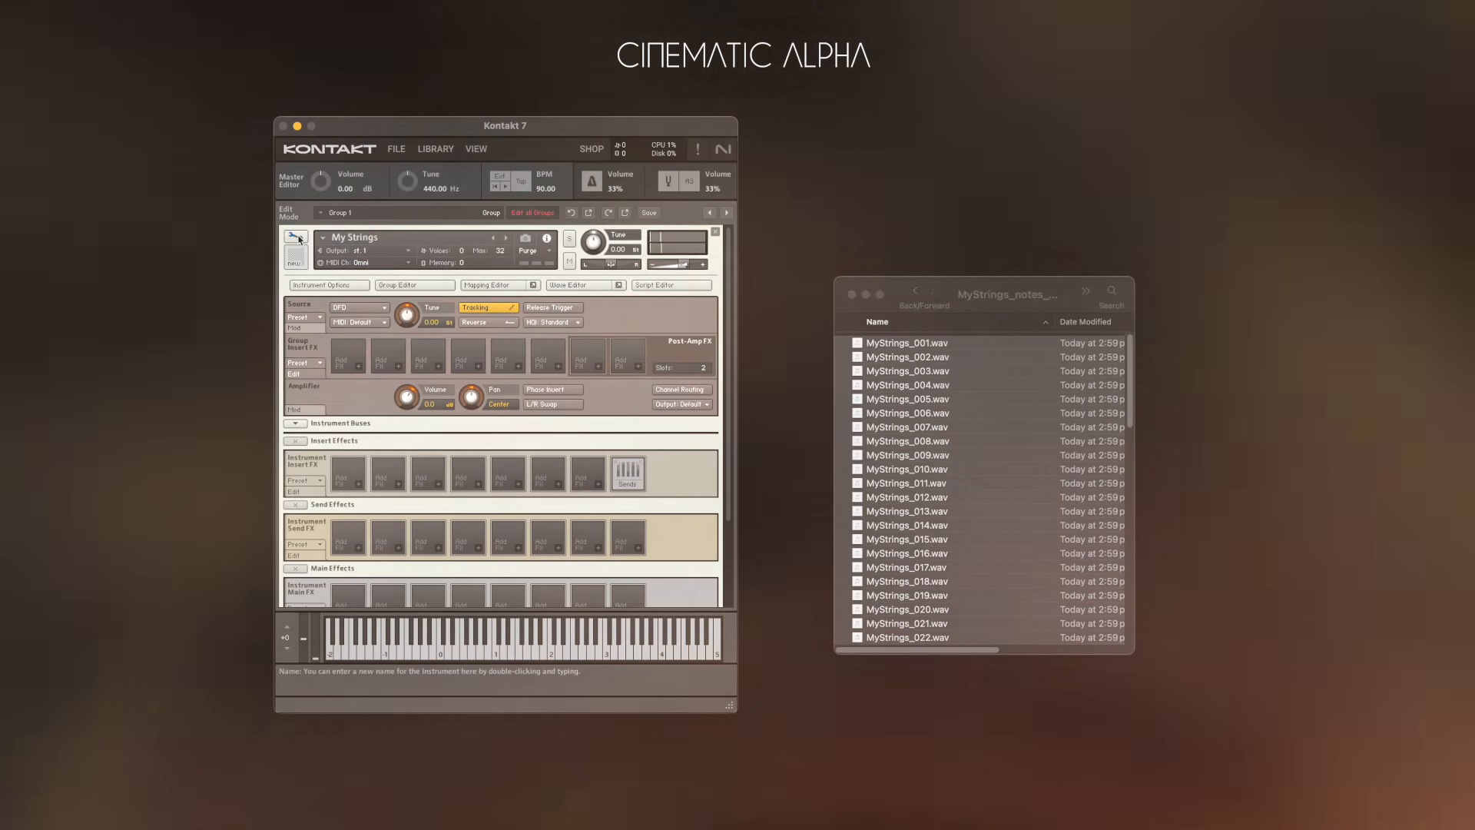
pyautogui.click(499, 285)
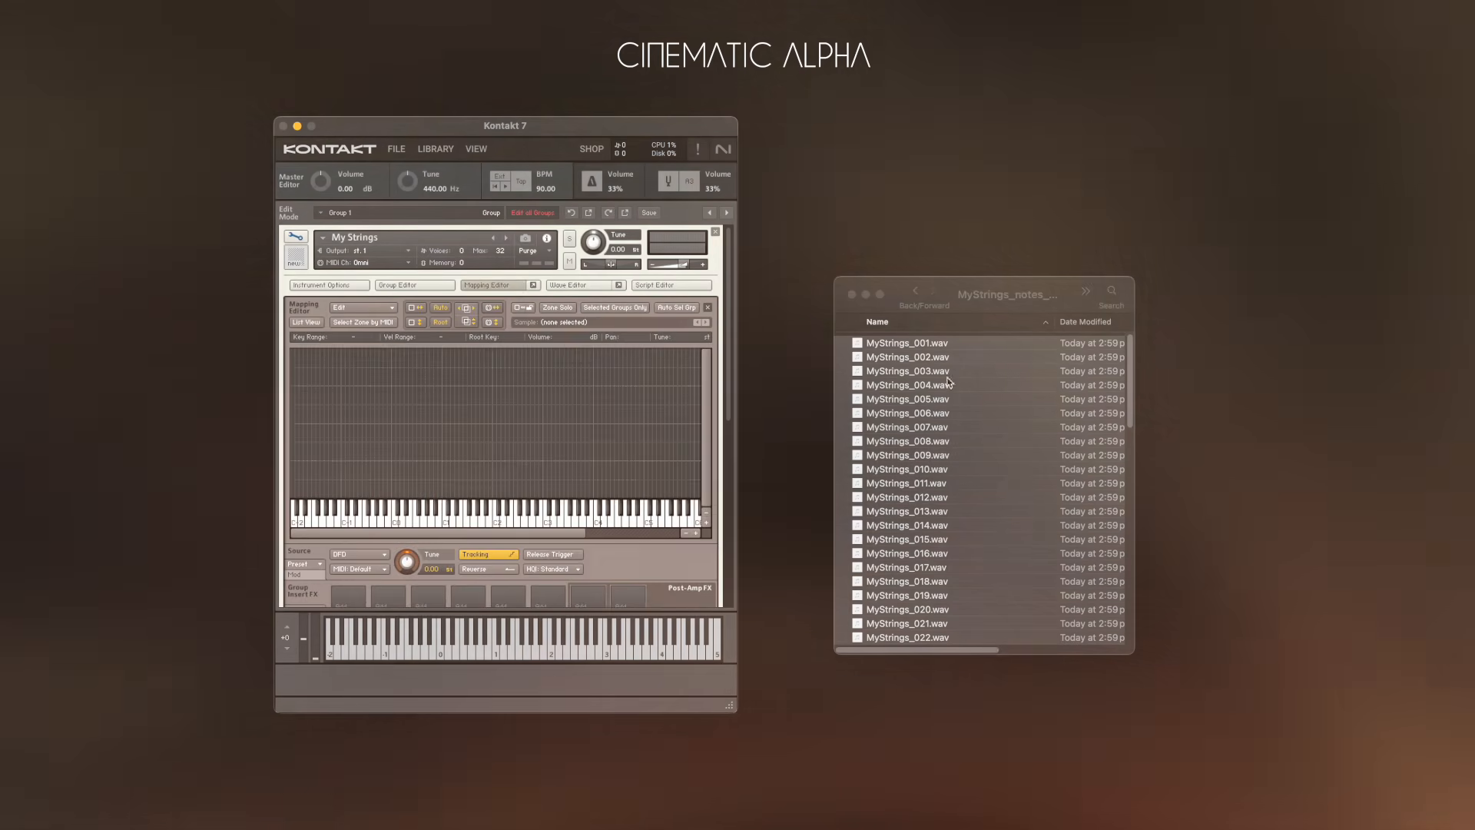
# Select all the MyStrings WAV files and drop them onto the Mapping Editor's keyboard to map them.
pyautogui.click(907, 344)
pyautogui.press('super+a')
pyautogui.moveTo(907, 344); pyautogui.dragTo(396, 507)
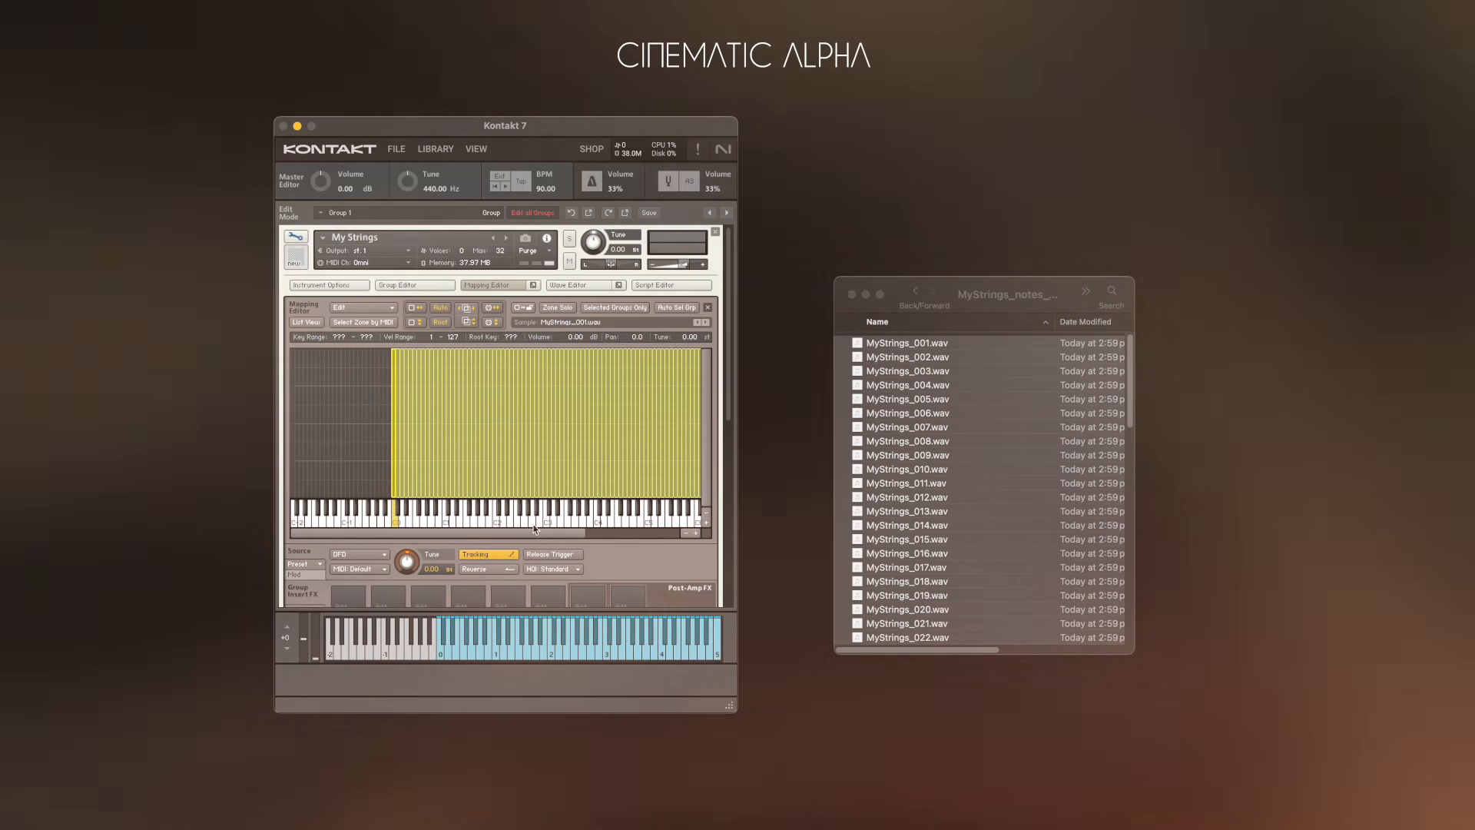
# Raise the volume envelope's attack to about 280 ms and adjust its release.
pyautogui.scroll(-10, 532, 524)
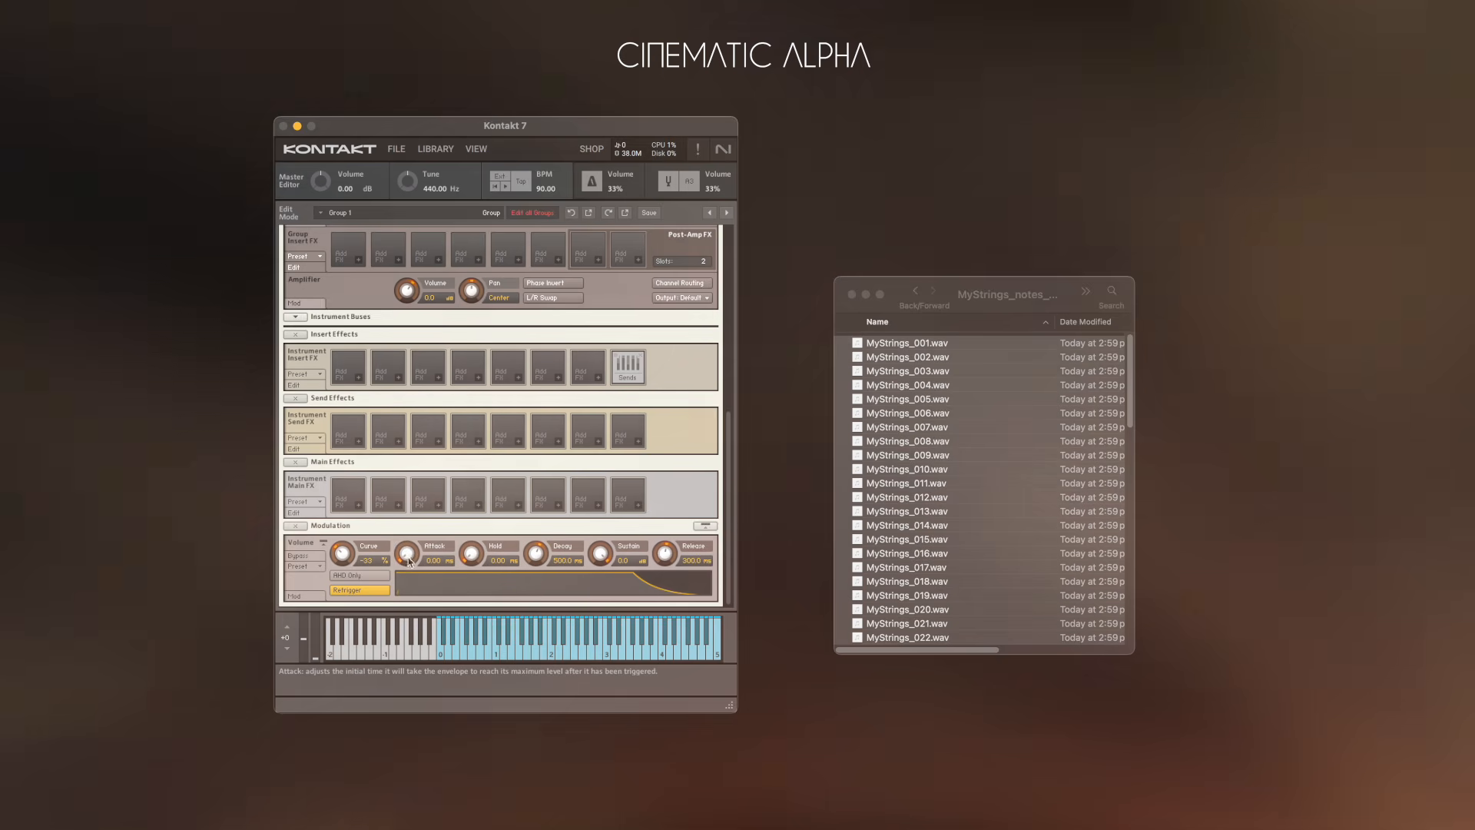
pyautogui.moveTo(415, 508); pyautogui.dragTo(421, 492)
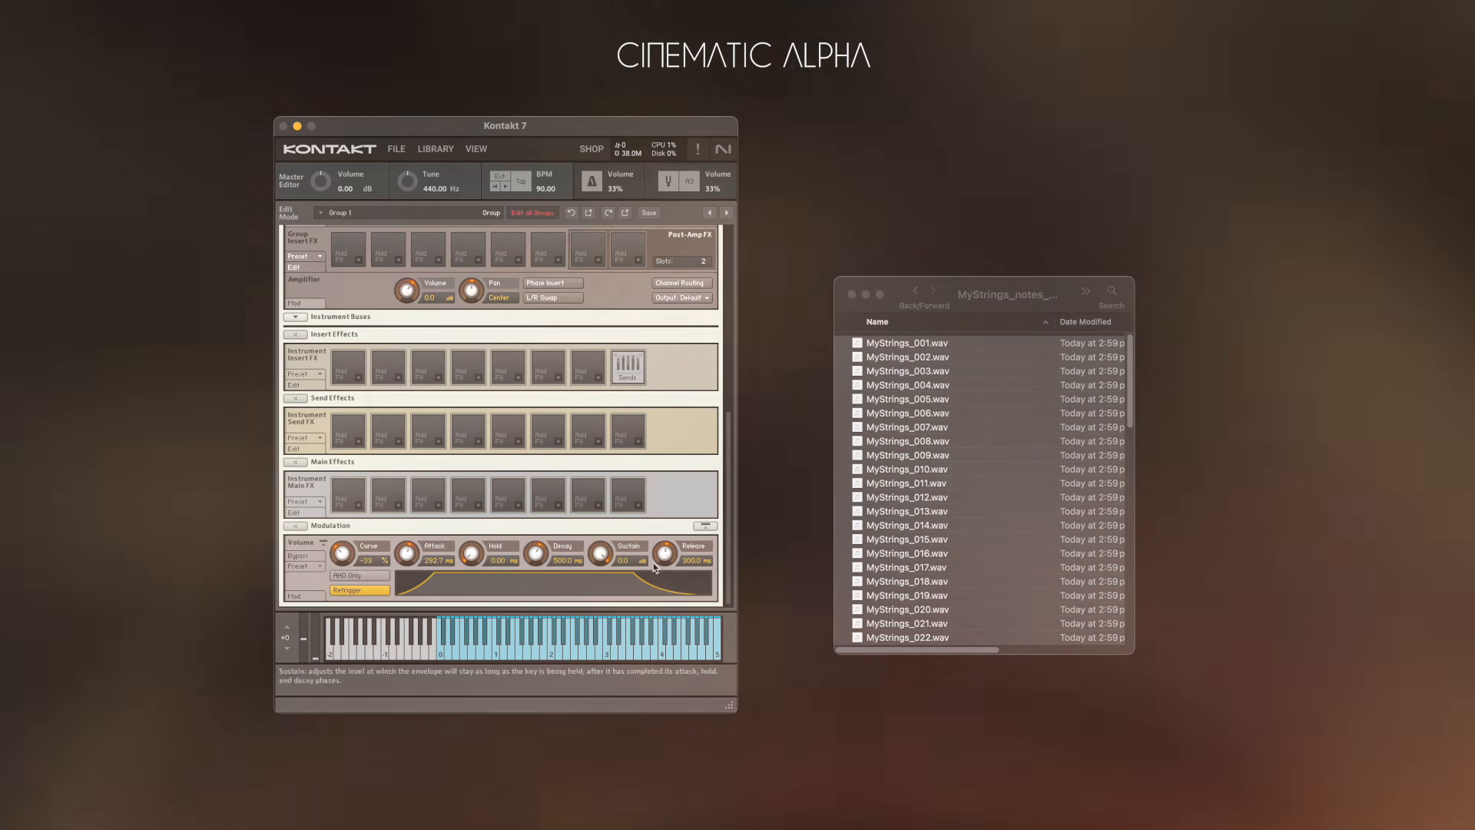
pyautogui.moveTo(665, 555); pyautogui.dragTo(667, 541)
# Add a Replika delay to the first instrument insert effect slot.
pyautogui.click(348, 367)
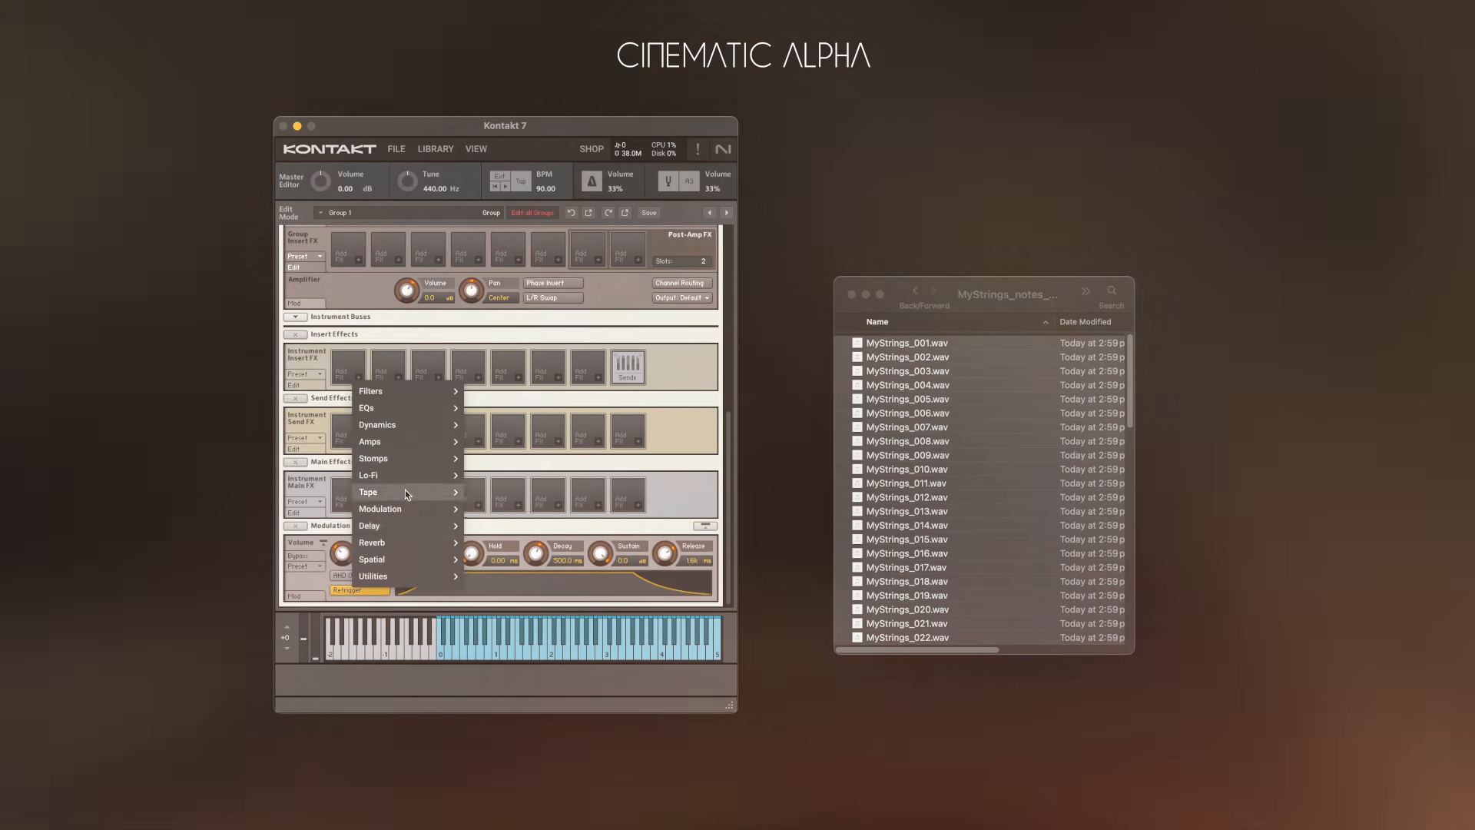
pyautogui.click(357, 473)
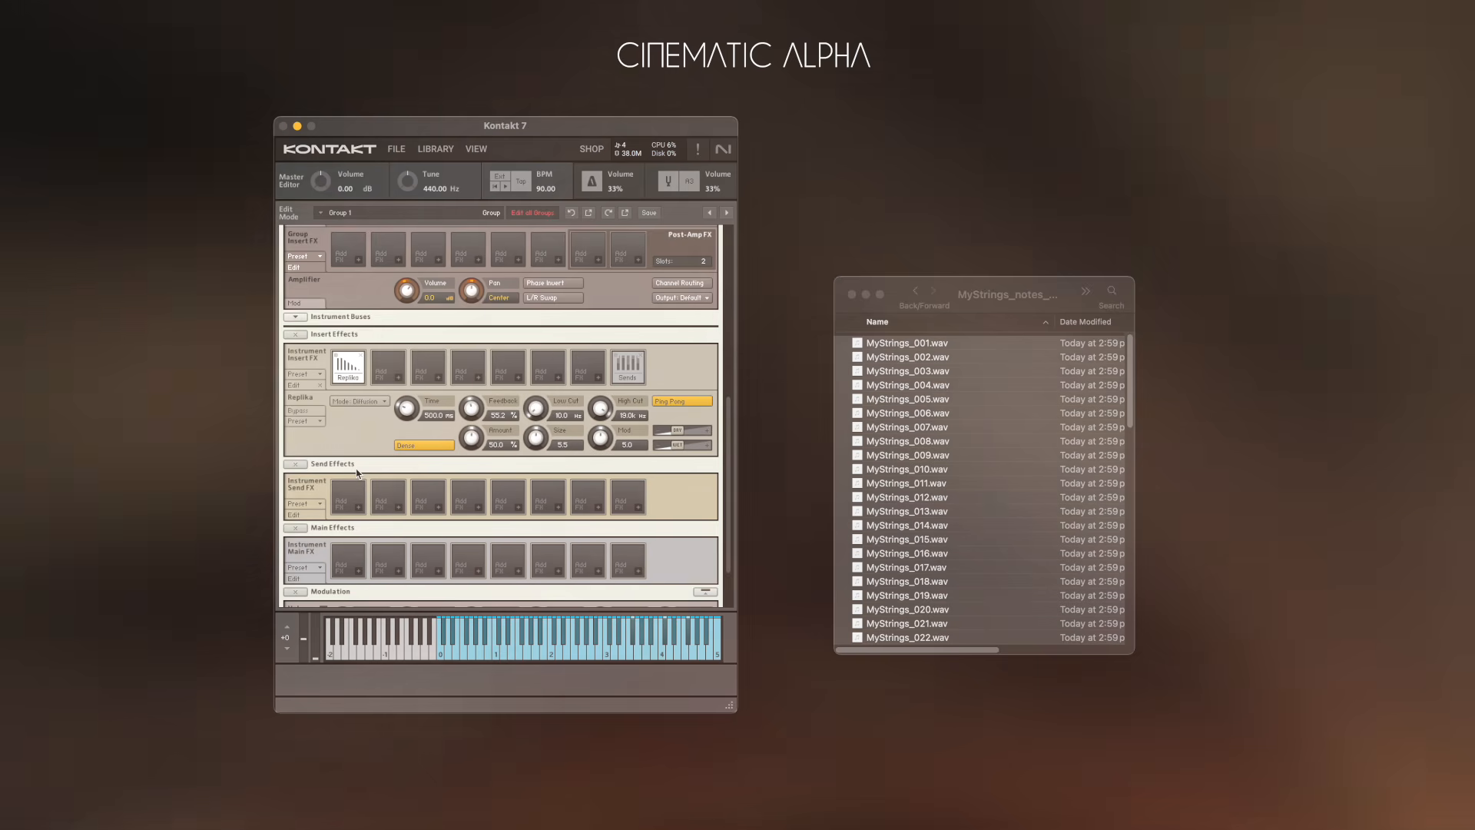